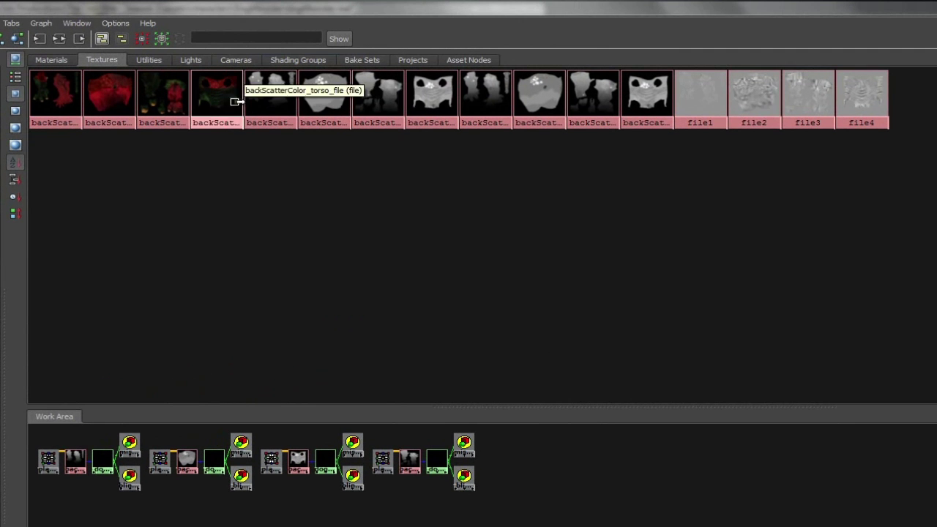
# Step: Select the groups of backScatter file textures and float Hypershade over the main window
pyautogui.moveTo(924, 168); pyautogui.dragTo(700, 80)
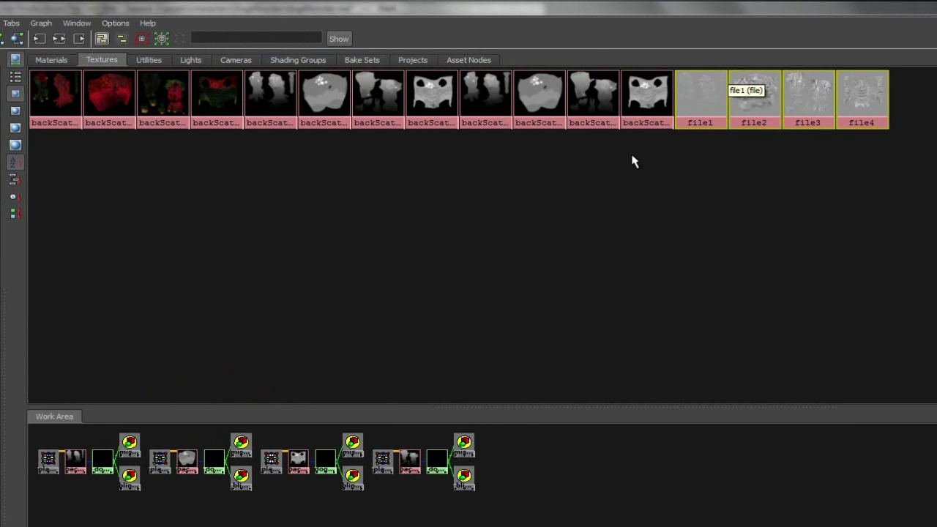
pyautogui.moveTo(646, 151); pyautogui.dragTo(487, 75)
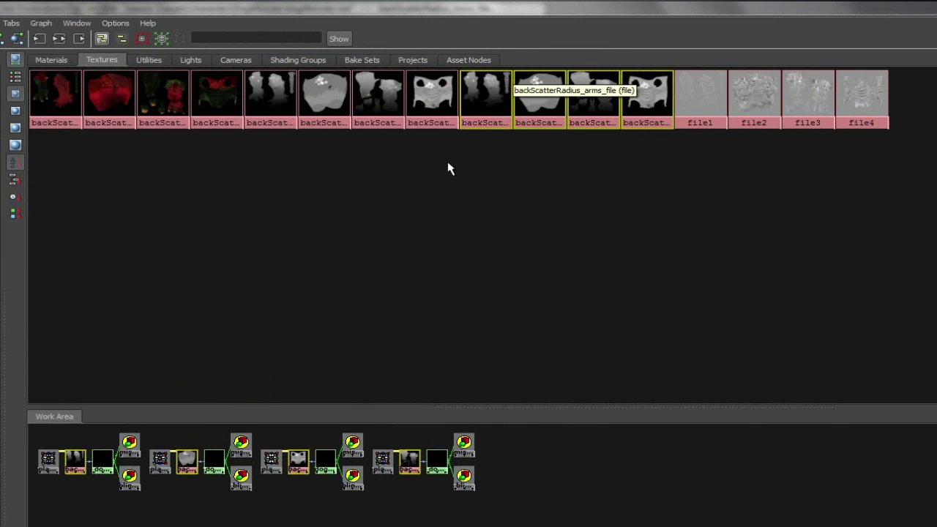
pyautogui.moveTo(429, 142); pyautogui.dragTo(276, 95)
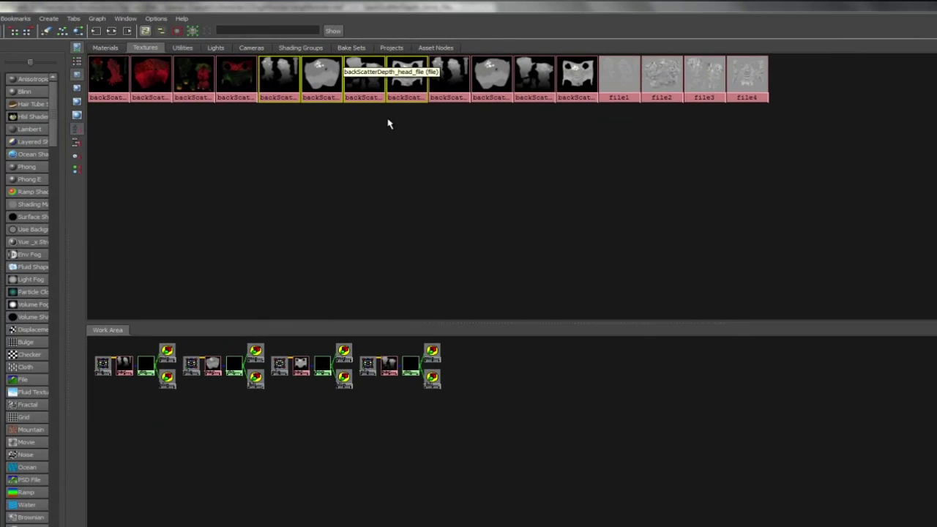
pyautogui.press('super+Down')
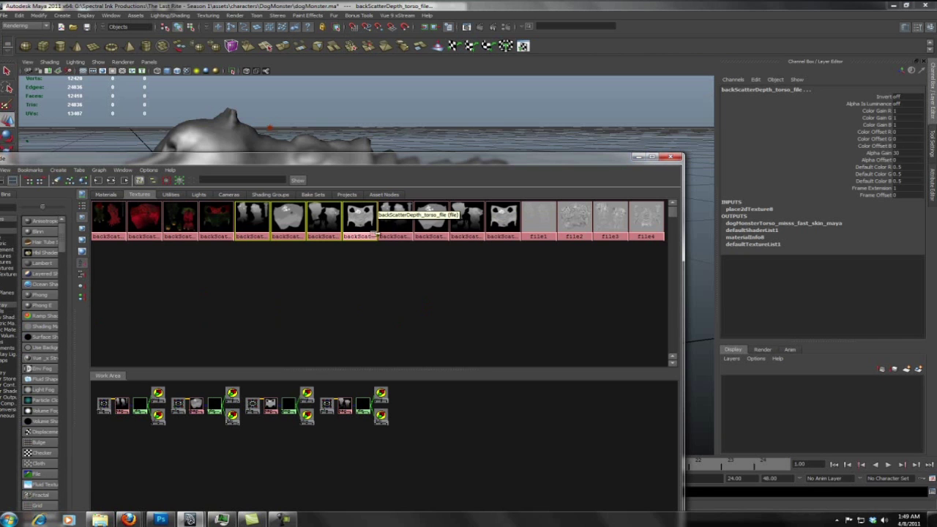
# Step: Move Hypershade down and select the groups of backScatter texture swatches while orbiting the dog
pyautogui.moveTo(387, 162); pyautogui.dragTo(387, 211)
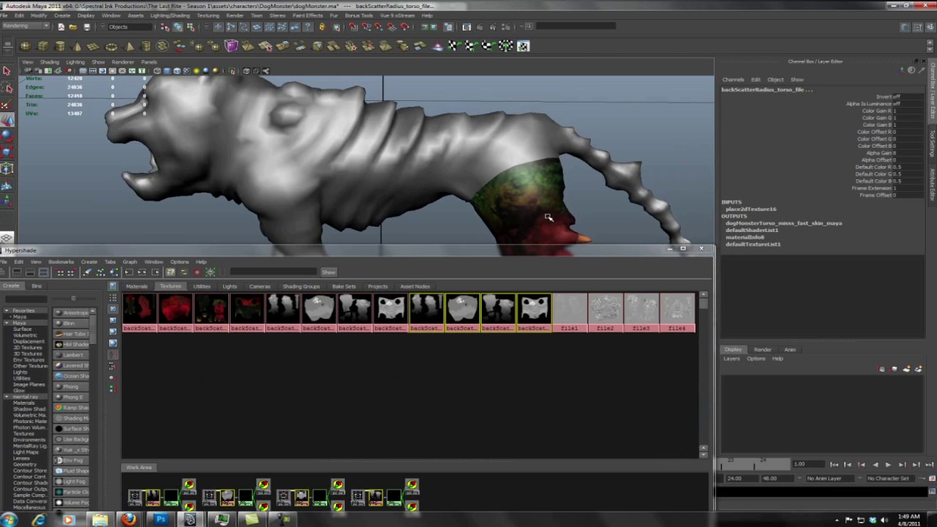
pyautogui.click(383, 330)
pyautogui.keyDown('shift'); pyautogui.click(294, 295); pyautogui.keyUp('shift')
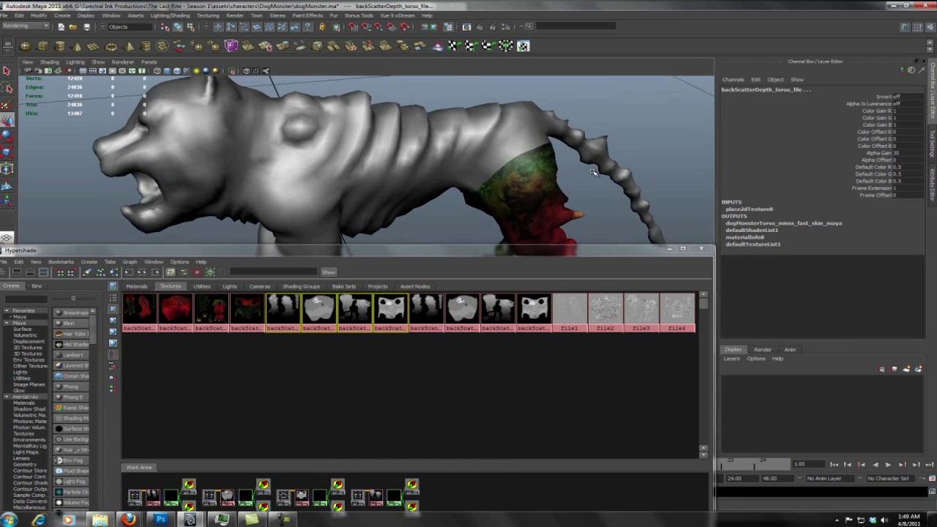
pyautogui.moveTo(538, 343); pyautogui.dragTo(430, 301)
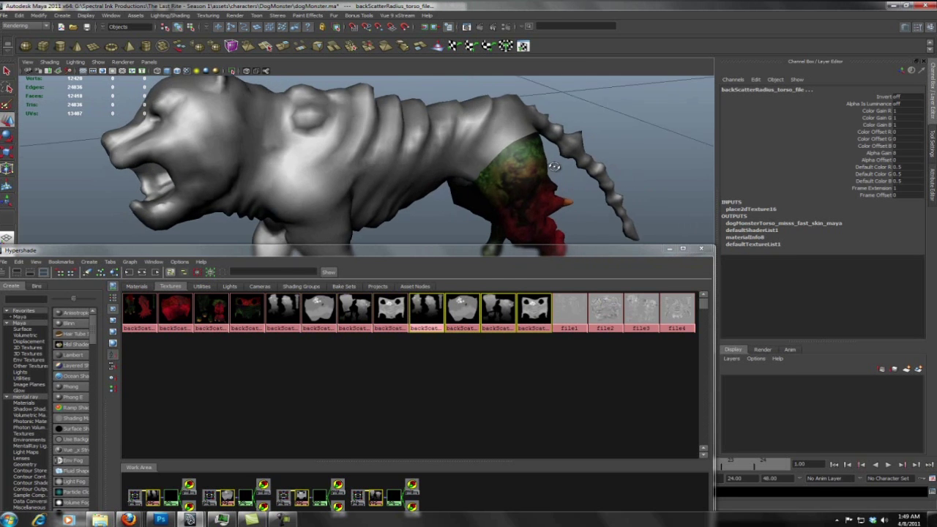
pyautogui.keyDown('alt'); pyautogui.moveTo(554, 167); pyautogui.dragTo(537, 201); pyautogui.keyUp('alt')
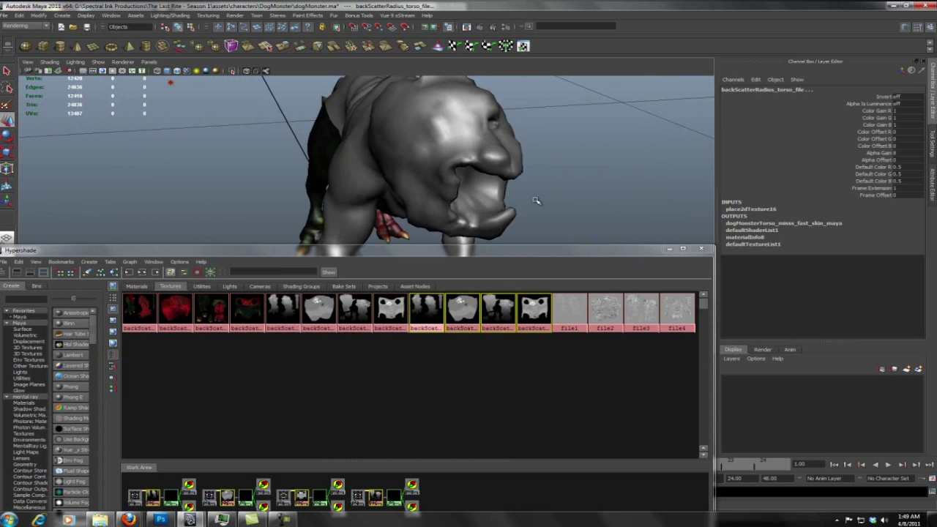
pyautogui.moveTo(394, 343); pyautogui.dragTo(297, 311)
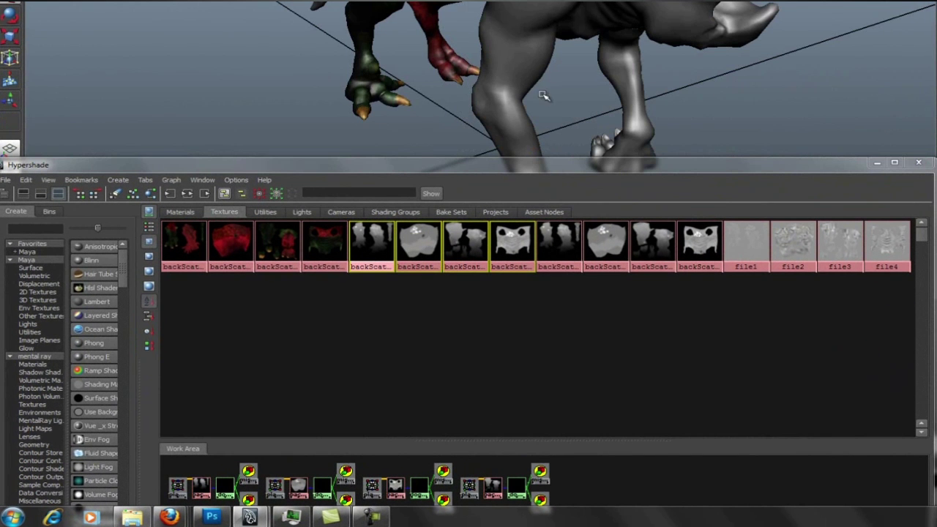
pyautogui.keyDown('alt'); pyautogui.moveTo(549, 92); pyautogui.dragTo(508, 100); pyautogui.keyUp('alt')
pyautogui.moveTo(676, 288); pyautogui.dragTo(563, 231)
pyautogui.keyDown('alt'); pyautogui.moveTo(542, 49); pyautogui.dragTo(556, 84); pyautogui.keyUp('alt')
pyautogui.moveTo(324, 293); pyautogui.dragTo(166, 213)
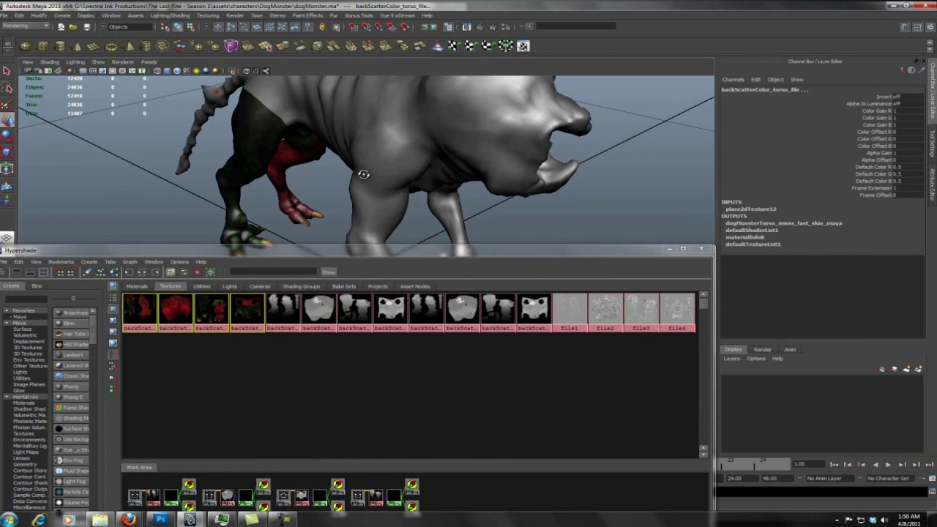
# Step: Orbit around the dog to inspect its back, hindquarters, head and left side
pyautogui.keyDown('alt'); pyautogui.moveTo(363, 174); pyautogui.dragTo(395, 163); pyautogui.keyUp('alt')
pyautogui.keyDown('alt'); pyautogui.moveTo(438, 134); pyautogui.dragTo(381, 155); pyautogui.keyUp('alt')
pyautogui.keyDown('alt'); pyautogui.moveTo(498, 181); pyautogui.dragTo(408, 155); pyautogui.keyUp('alt')
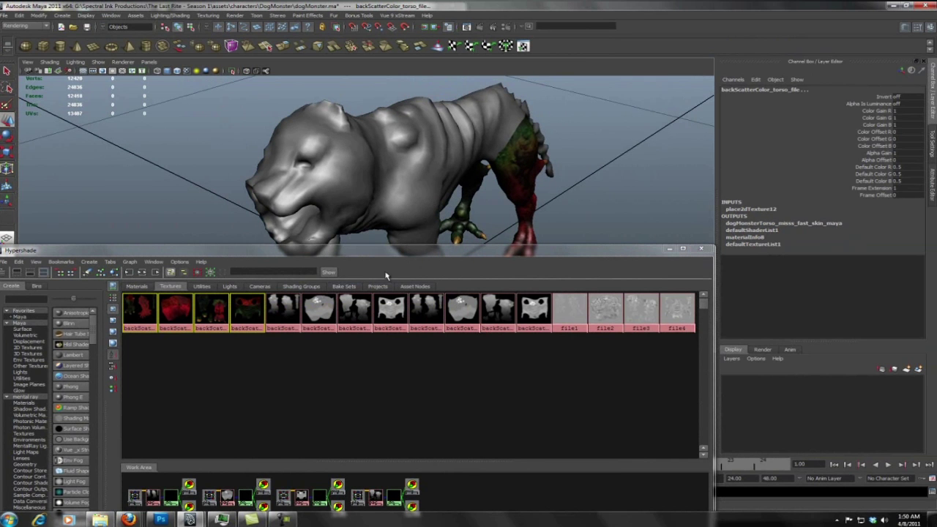
pyautogui.keyDown('alt'); pyautogui.moveTo(388, 183); pyautogui.dragTo(427, 206); pyautogui.keyUp('alt')
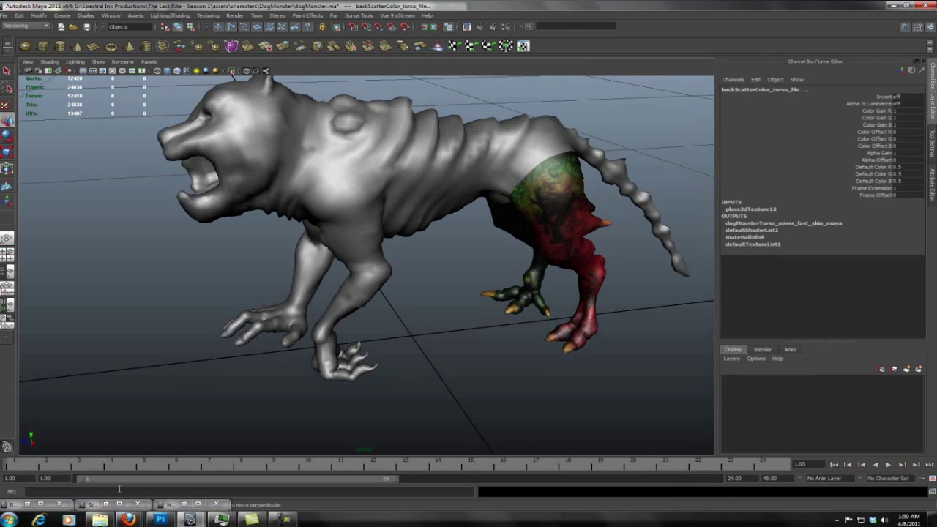
pyautogui.click(28, 504)
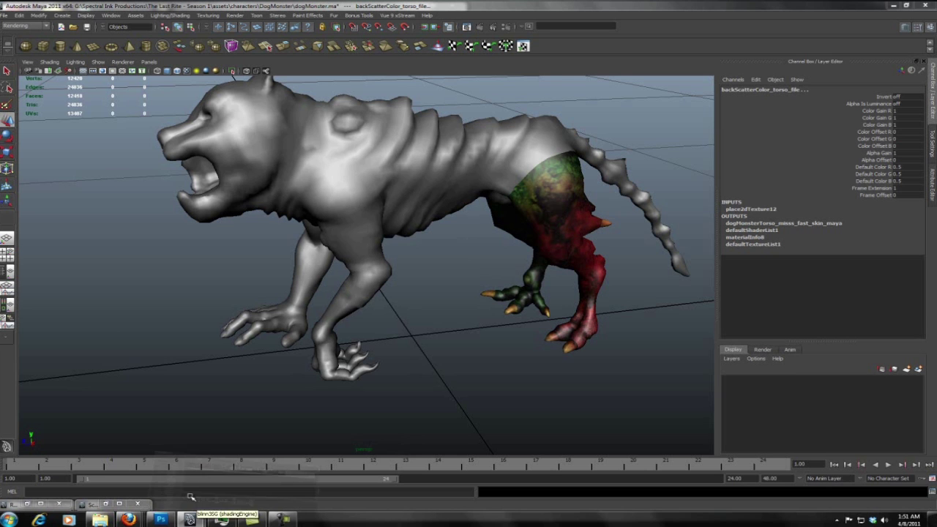
# Step: Restore Hypershade to the skin materials and set the fast skin Back Sss Weight to 0
pyautogui.click(189, 503)
pyautogui.moveTo(292, 259); pyautogui.dragTo(291, 209)
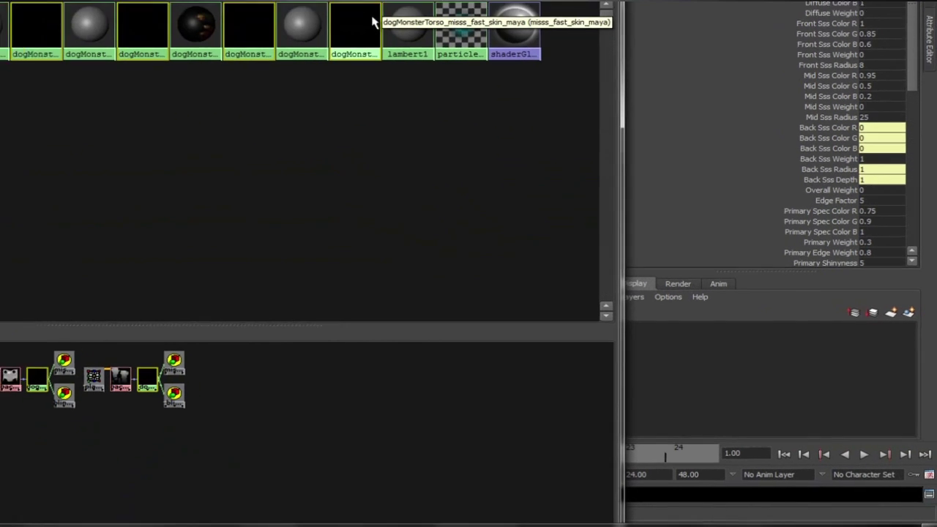
pyautogui.scroll(-2, 893, 4)
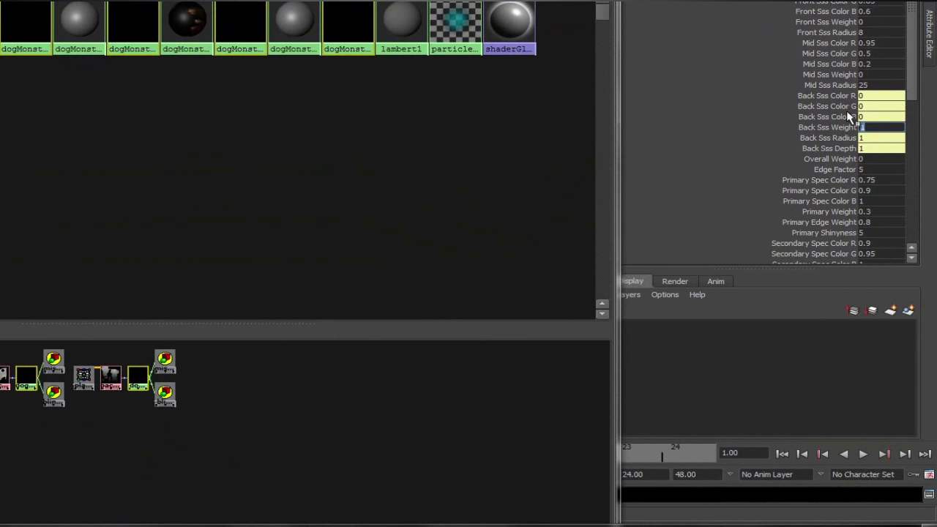
pyautogui.scroll(-1, 806, 45)
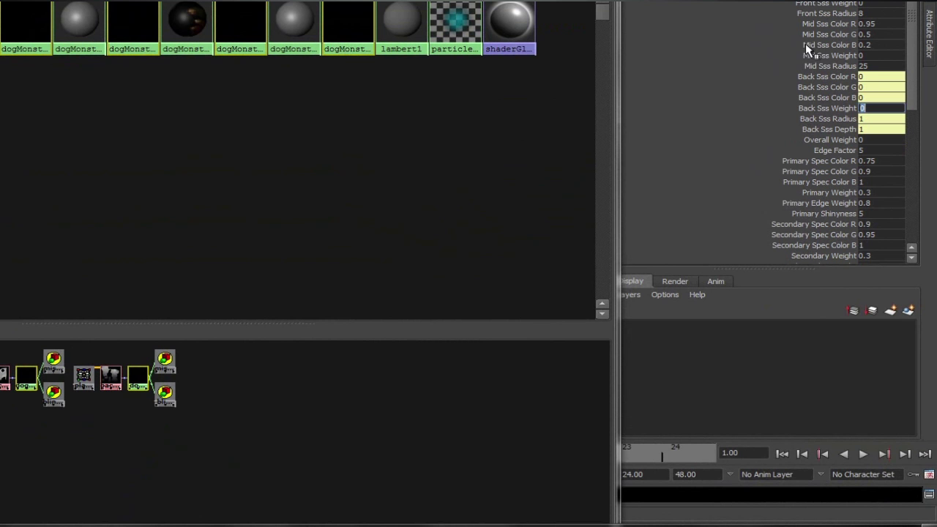
pyautogui.click(876, 56)
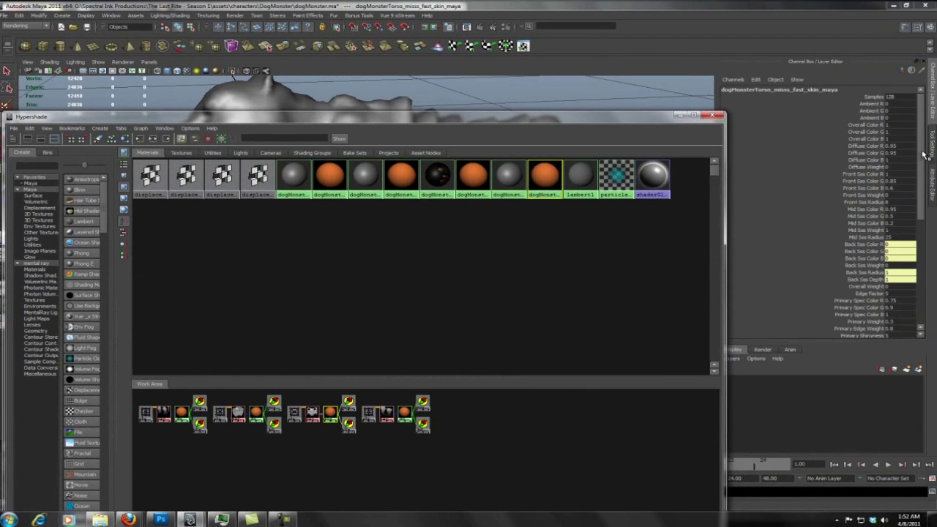
# Step: Show the skin shader's attributes, put Hypershade away, and view the dog's other side
pyautogui.click(931, 186)
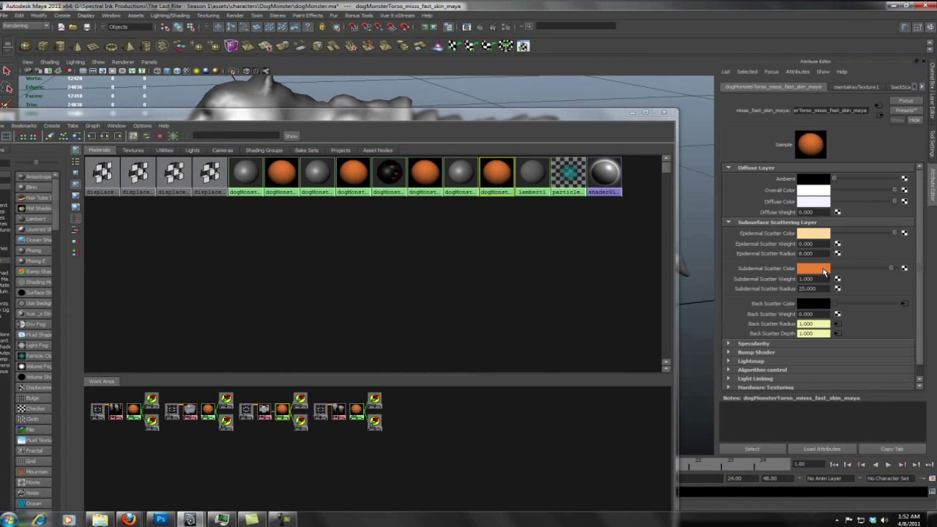
pyautogui.click(632, 113)
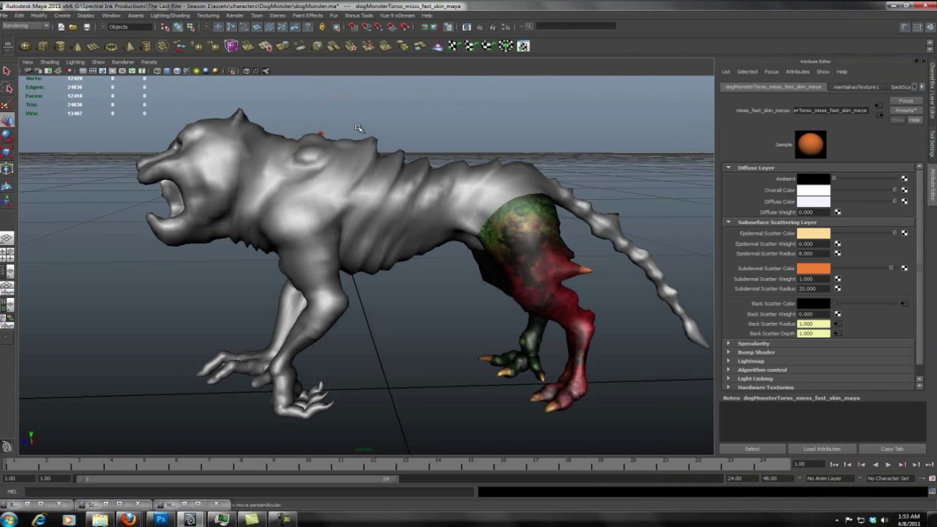
pyautogui.click(327, 132)
pyautogui.keyDown('alt'); pyautogui.moveTo(326, 131); pyautogui.dragTo(230, 150); pyautogui.keyUp('alt')
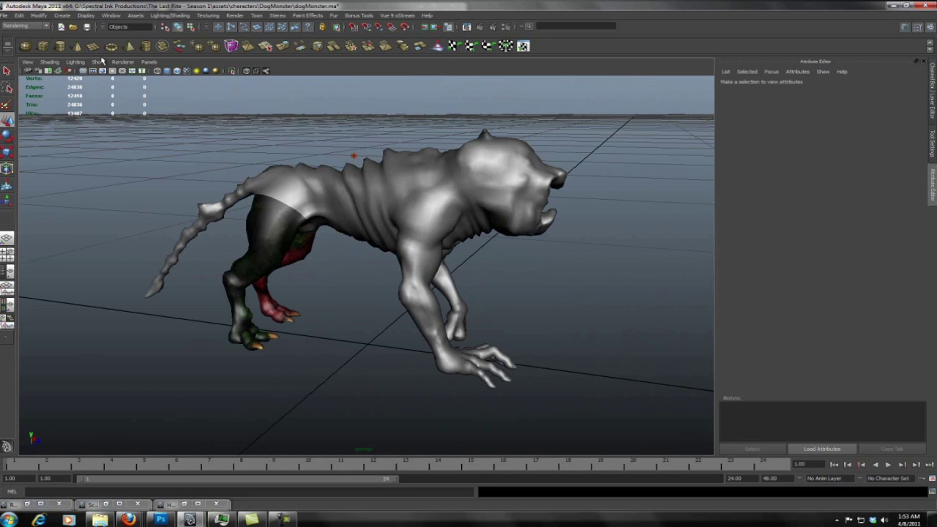
# Step: Select directionalLight1 and set its Rotate Y to 0 in the Channel Box
pyautogui.click(110, 16)
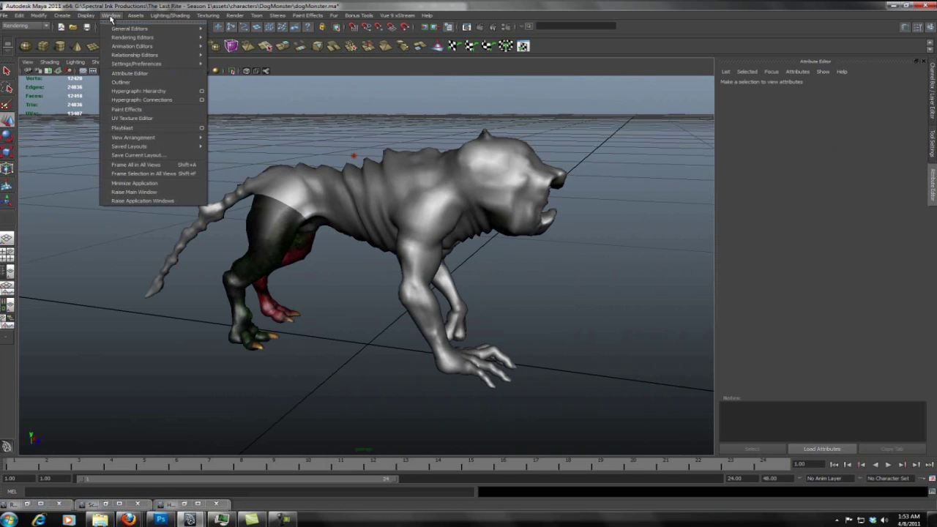
pyautogui.click(130, 85)
pyautogui.click(934, 107)
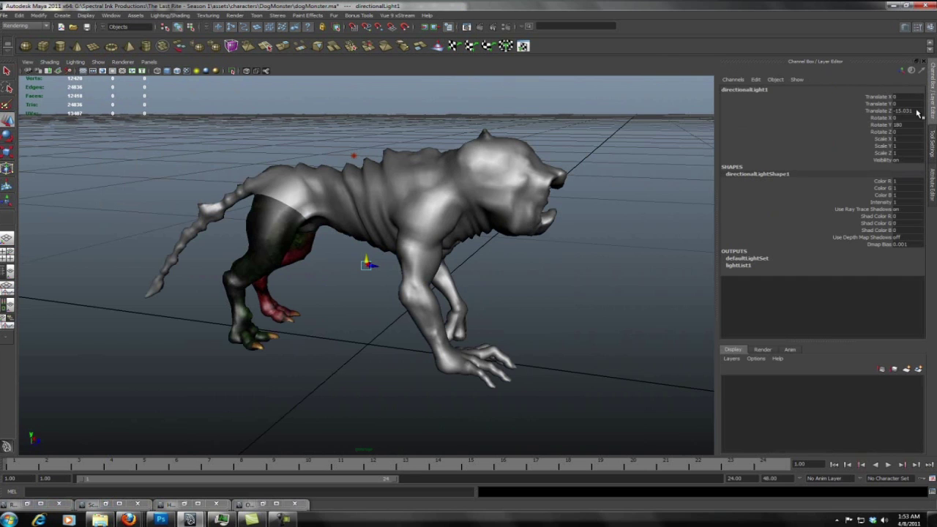
pyautogui.doubleClick(906, 125)
pyautogui.write('0')
# Step: Render the current frame with mental ray, then minimize the Render View
pyautogui.keyDown('alt'); pyautogui.moveTo(549, 147); pyautogui.dragTo(565, 149); pyautogui.keyUp('alt')
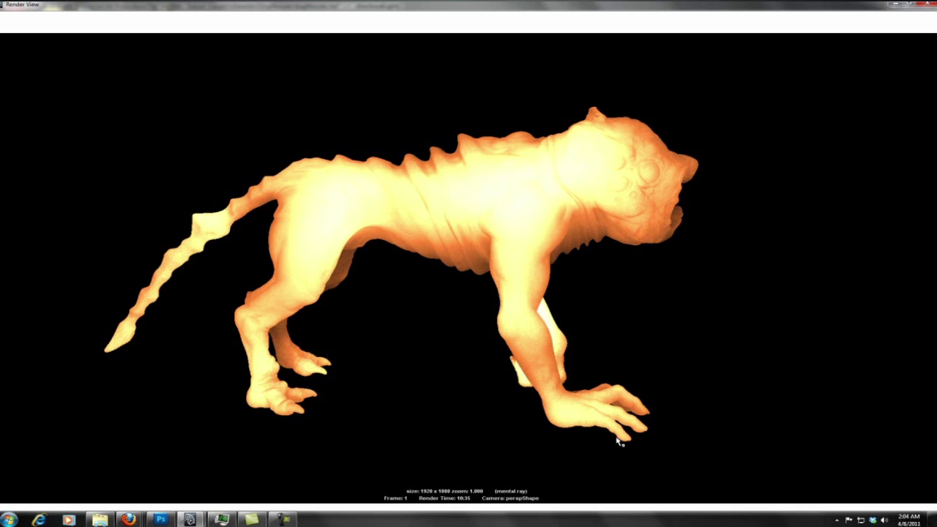
pyautogui.click(478, 27)
pyautogui.click(896, 5)
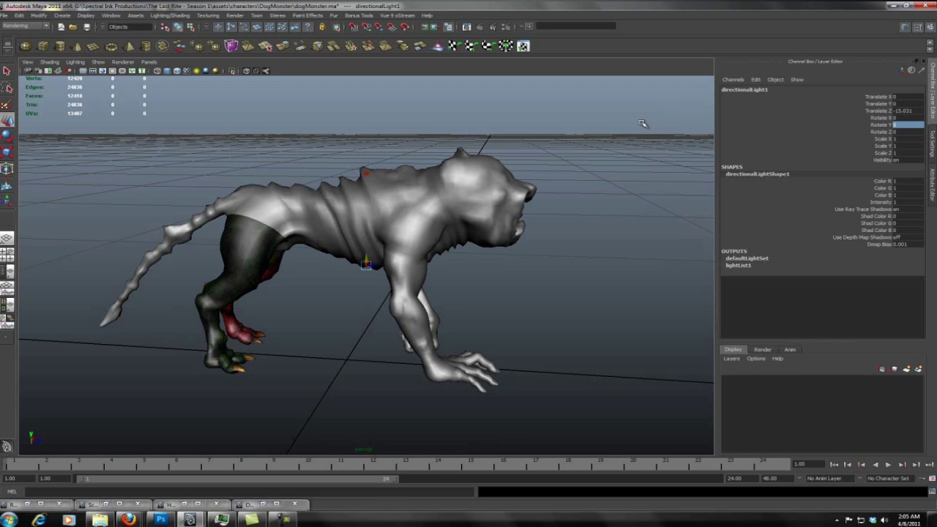
# Step: Open dogMonsterArms_misss_fast_skin_maya1's attributes and check Subdermal Scatter Radius is 25
pyautogui.click(179, 504)
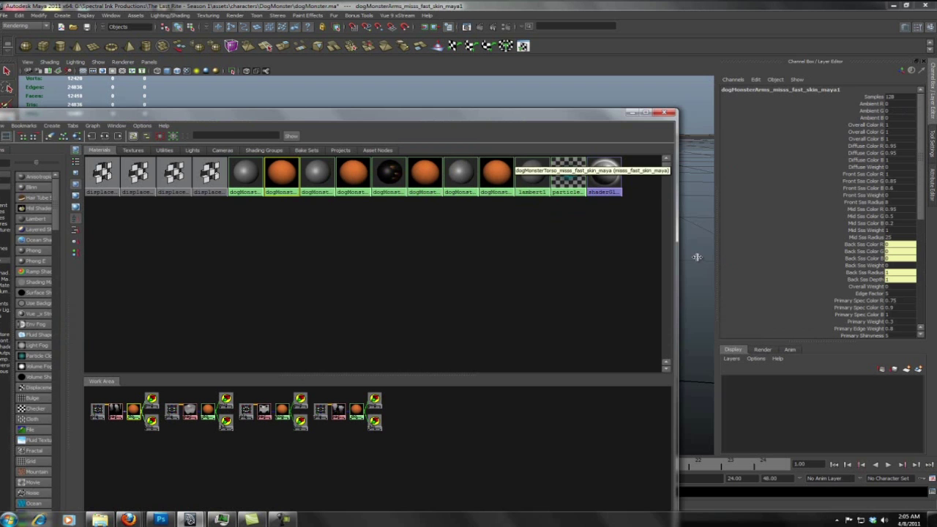
pyautogui.click(932, 183)
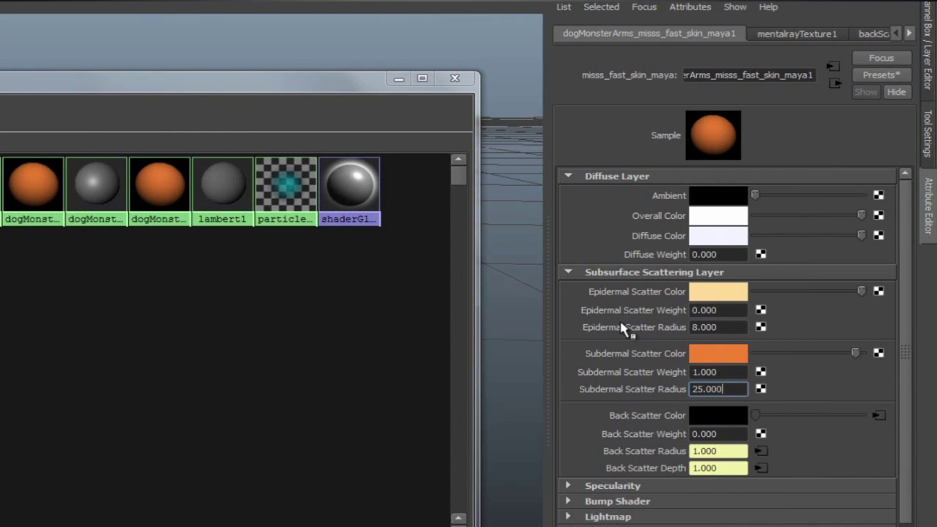
pyautogui.click(690, 390)
# Step: Move Hypershade below the dog, shorten it, and orbit to a side-on view
pyautogui.moveTo(325, 85); pyautogui.dragTo(409, 432)
pyautogui.keyDown('alt'); pyautogui.moveTo(299, 272); pyautogui.dragTo(252, 237); pyautogui.keyUp('alt')
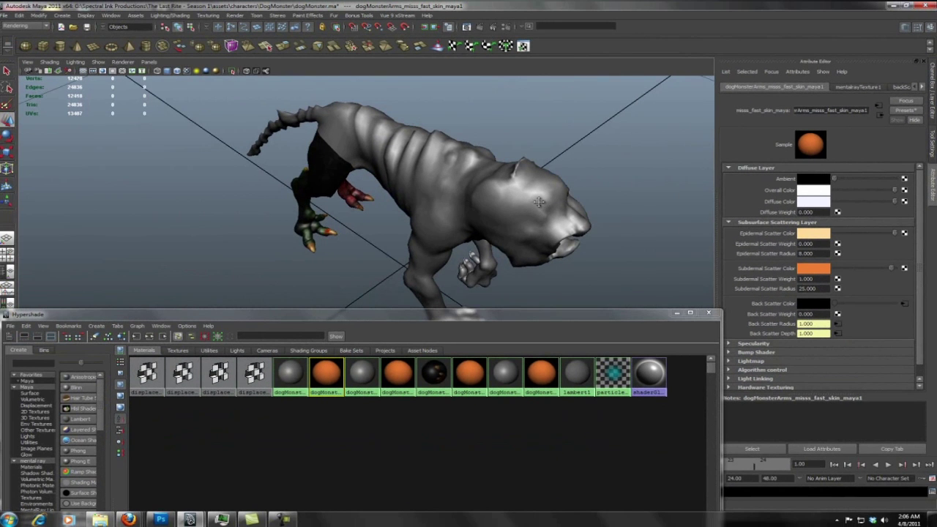
pyautogui.keyDown('alt'); pyautogui.moveTo(538, 202); pyautogui.dragTo(534, 206); pyautogui.keyUp('alt')
pyautogui.keyDown('alt'); pyautogui.moveTo(626, 244); pyautogui.dragTo(571, 265); pyautogui.keyUp('alt')
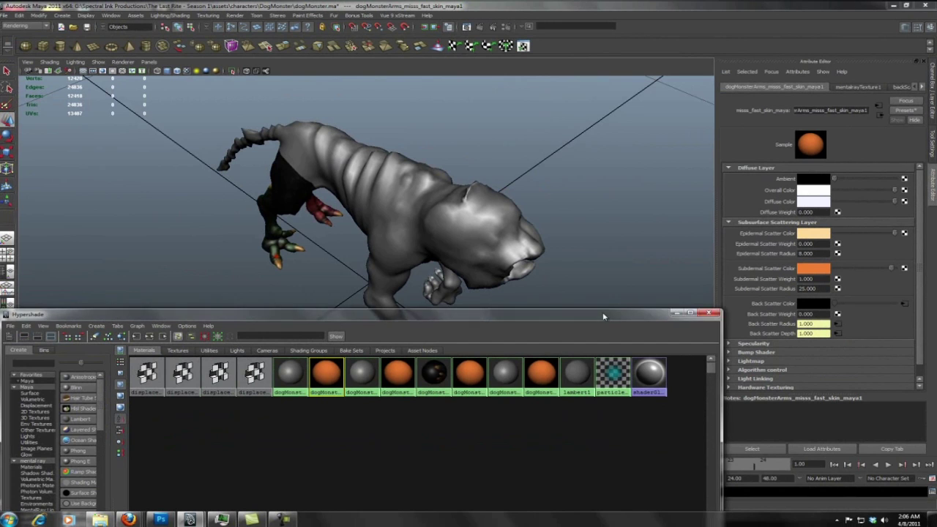
pyautogui.moveTo(603, 312); pyautogui.dragTo(590, 274)
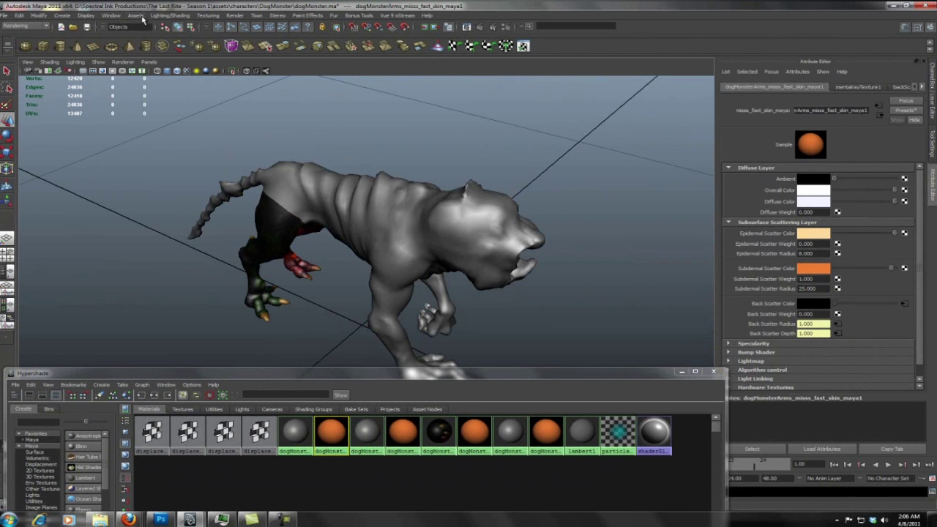
# Step: Hide directionalLight1 through the Outliner, close the Outliner, and frame the dog
pyautogui.click(115, 16)
pyautogui.click(158, 87)
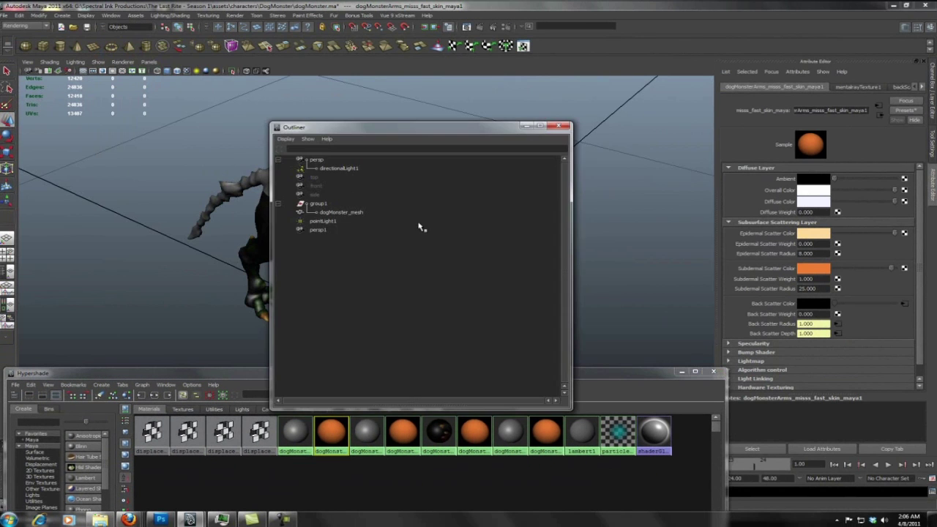
pyautogui.click(338, 169)
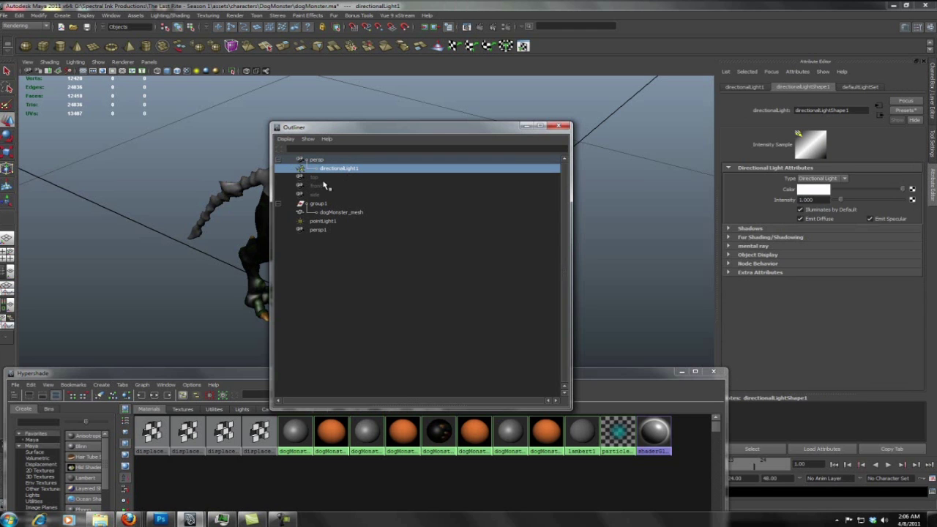
pyautogui.hotkey('ctrl', 'h')
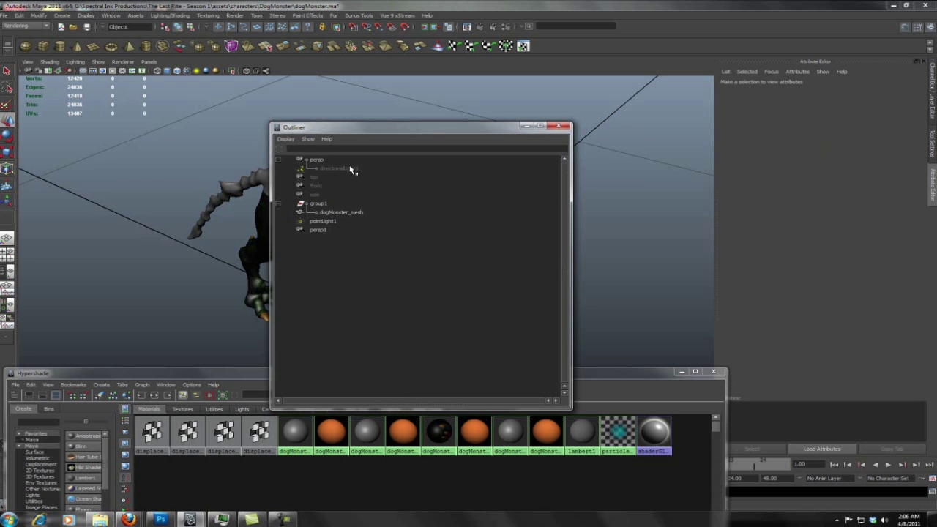
pyautogui.click(559, 126)
pyautogui.press('a')
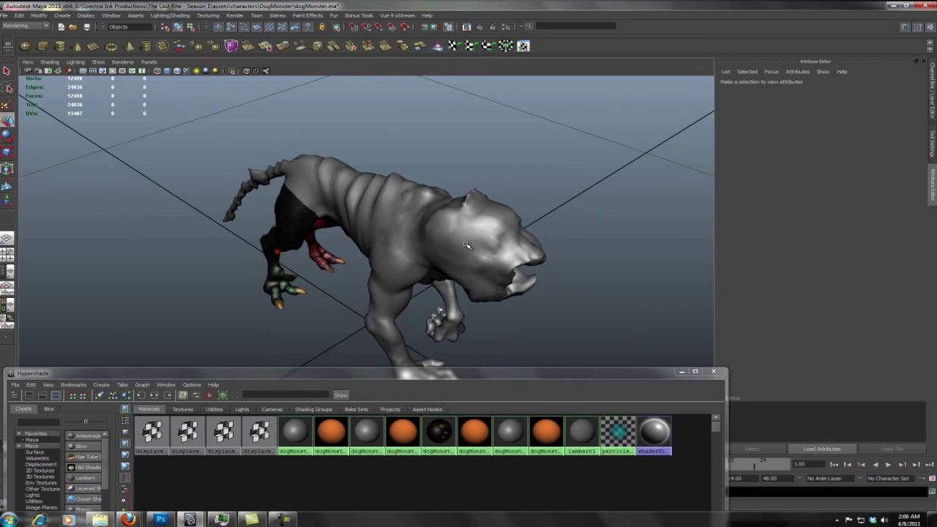
# Step: Set the torso fast skin shader's Mid Sss Radius to 12 and tuck Hypershade away
pyautogui.click(437, 432)
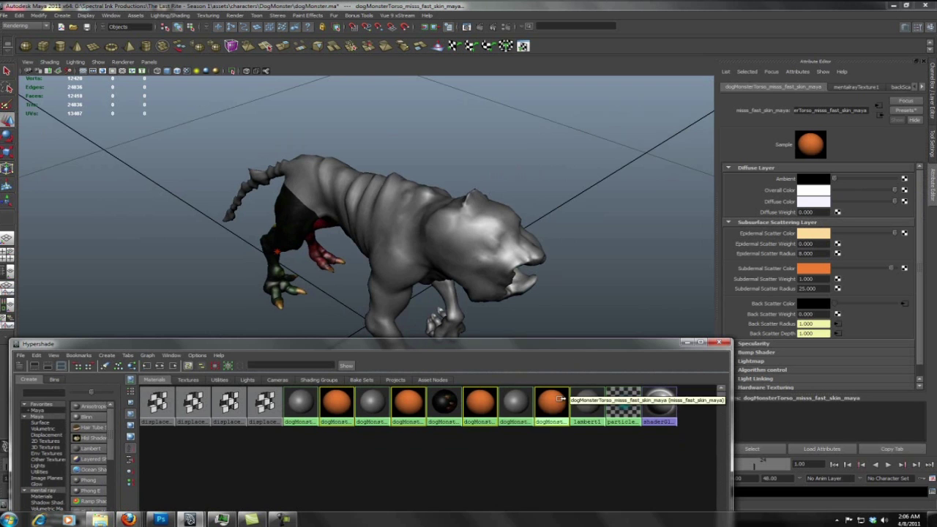
pyautogui.click(931, 108)
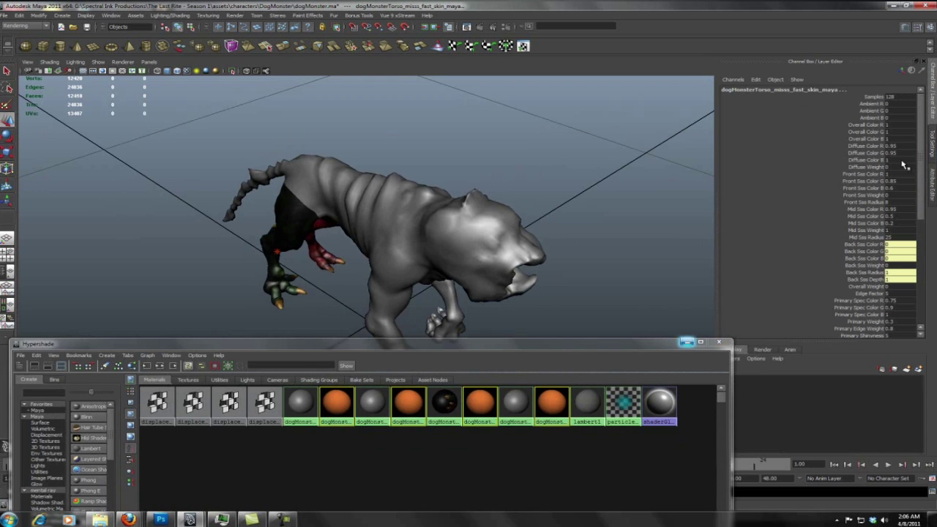
pyautogui.click(687, 342)
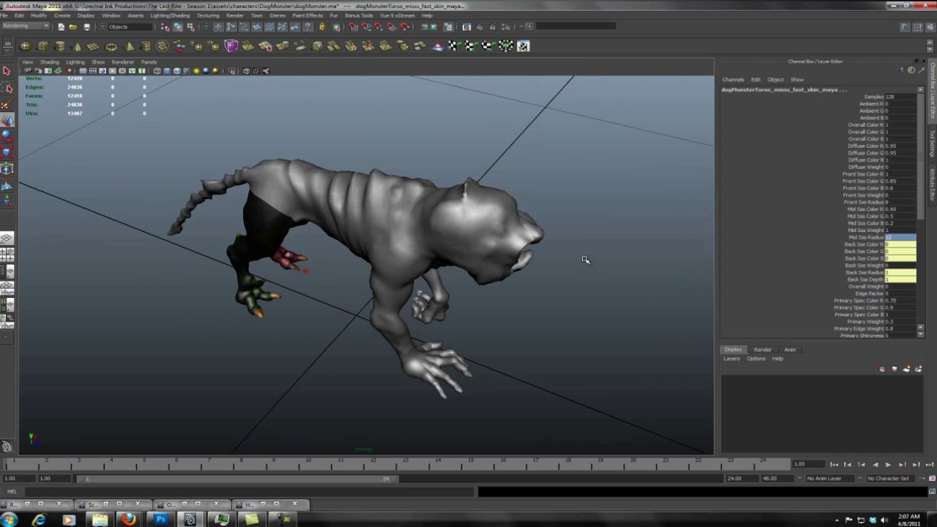
pyautogui.moveTo(586, 258)
pyautogui.keyDown('alt'); pyautogui.mouseDown()
pyautogui.moveTo(565, 266)
pyautogui.moveTo(588, 277)
pyautogui.moveTo(572, 271)
pyautogui.mouseUp(); pyautogui.keyUp('alt')
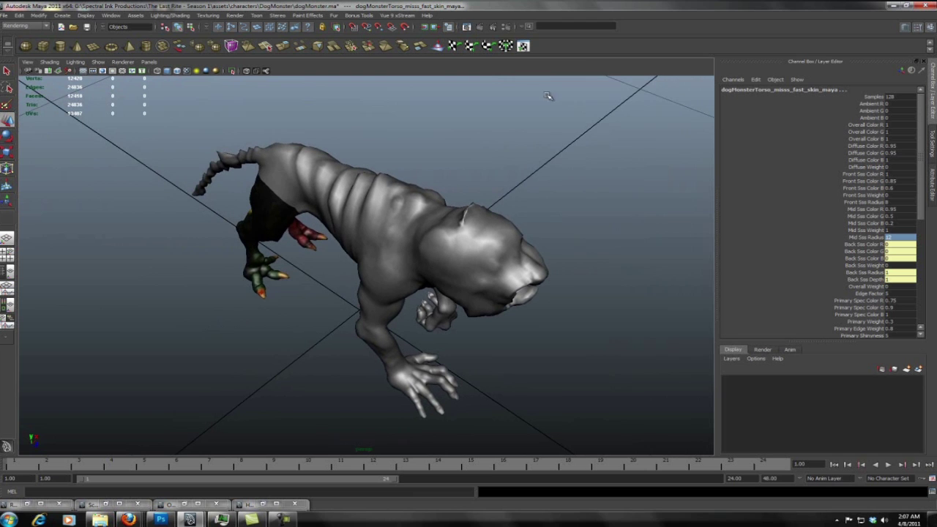
# Step: Render the orange dog monster with mental ray at 1920 x 1080
pyautogui.click(481, 27)
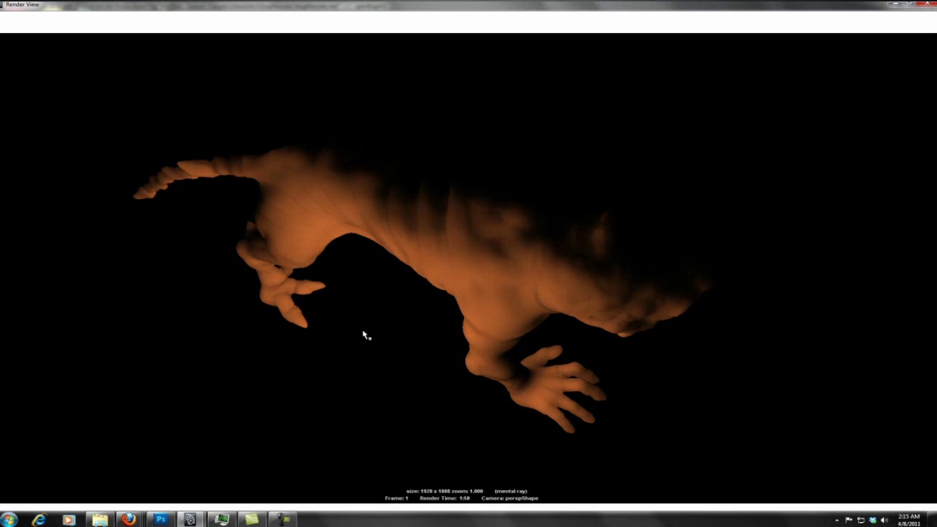
# Step: Set the Render View aside and return to the Hypershade materials
pyautogui.click(897, 6)
pyautogui.click(26, 505)
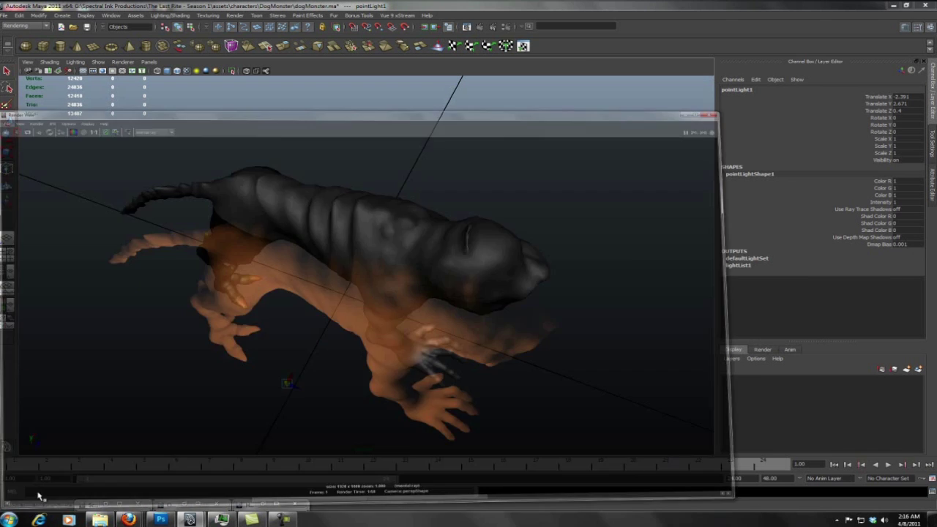
pyautogui.click(890, 6)
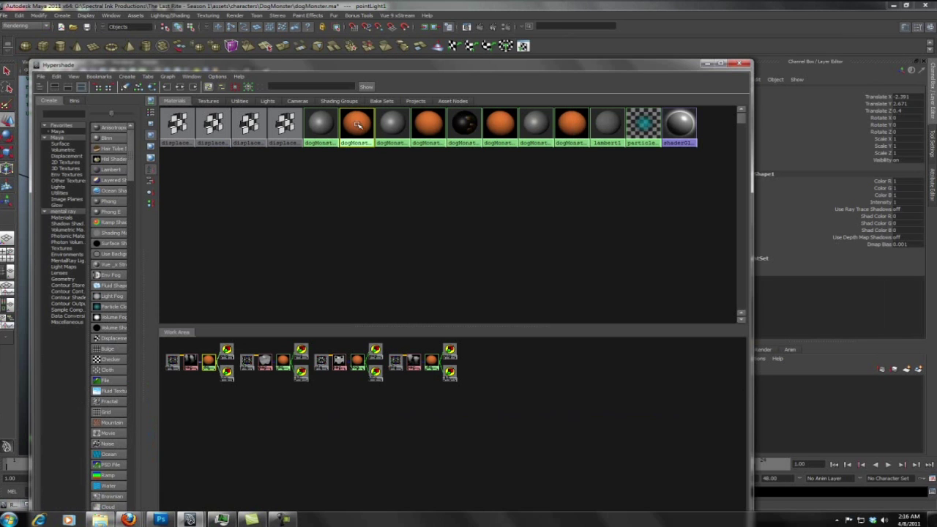
# Step: Graph the dogMonsterArms fast skin shader's input and output connections
pyautogui.click(430, 124)
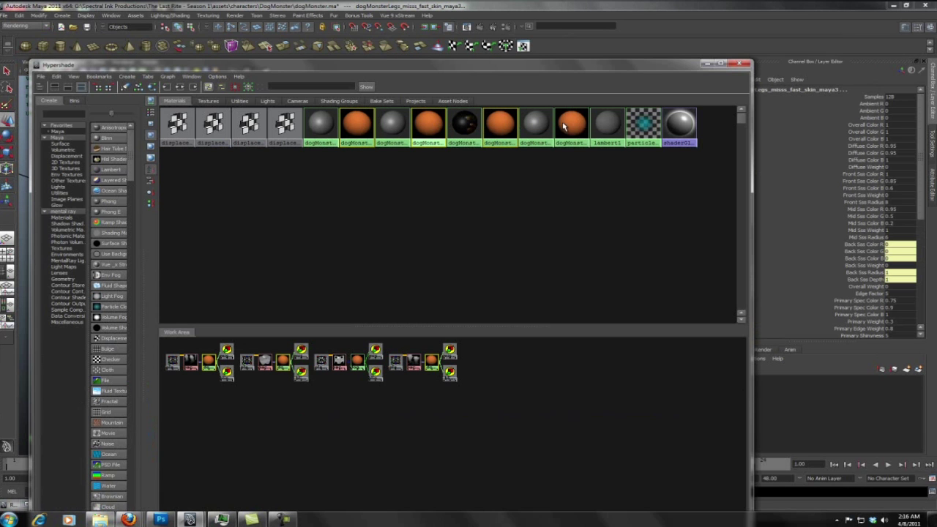
pyautogui.click(572, 125)
pyautogui.click(179, 86)
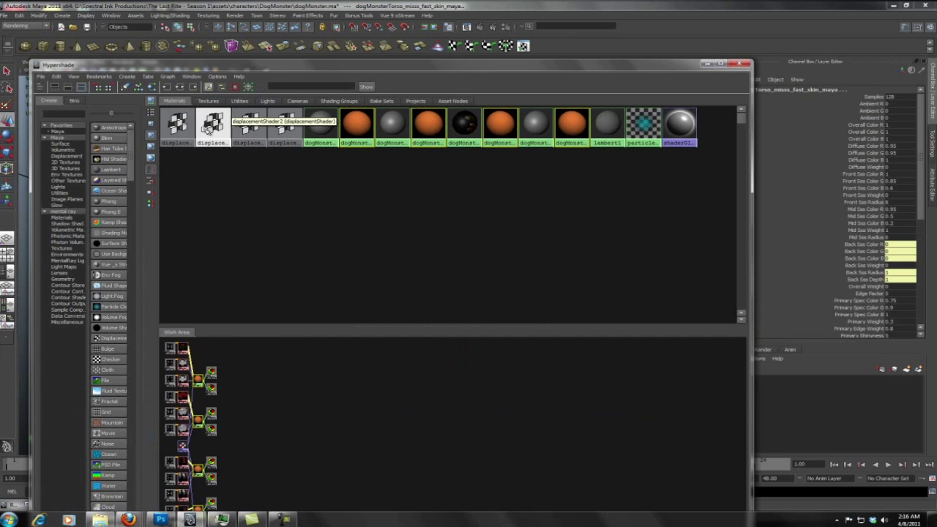
pyautogui.press('a')
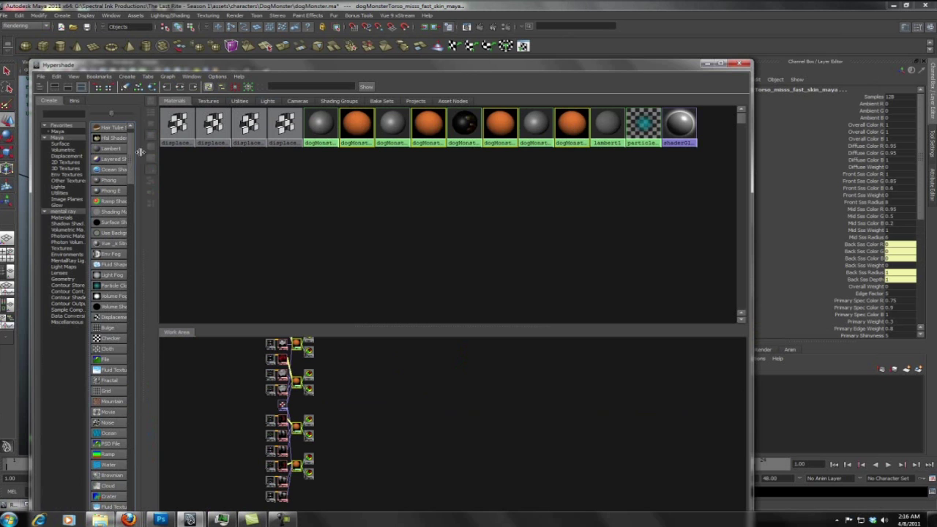
pyautogui.click(357, 135)
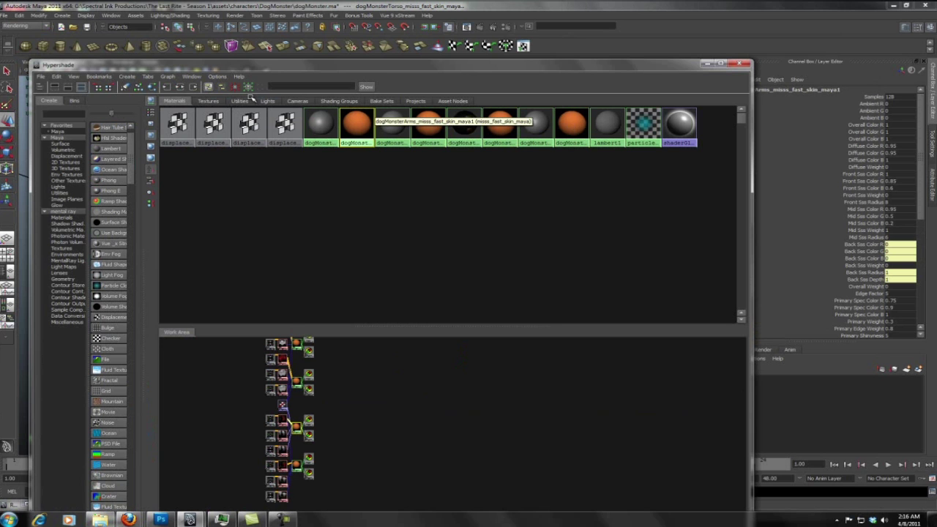
pyautogui.click(193, 87)
# Step: Center the arms network and set file5's Color Balance Alpha Gain to 6
pyautogui.keyDown('alt'); pyautogui.moveTo(324, 376); pyautogui.dragTo(424, 350, button='middle'); pyautogui.keyUp('alt')
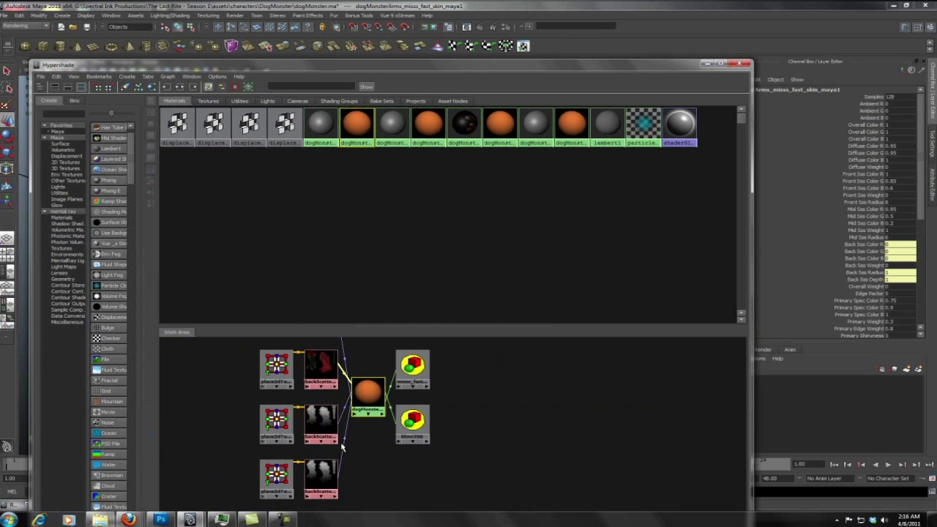
pyautogui.scroll(-1, 436, 372)
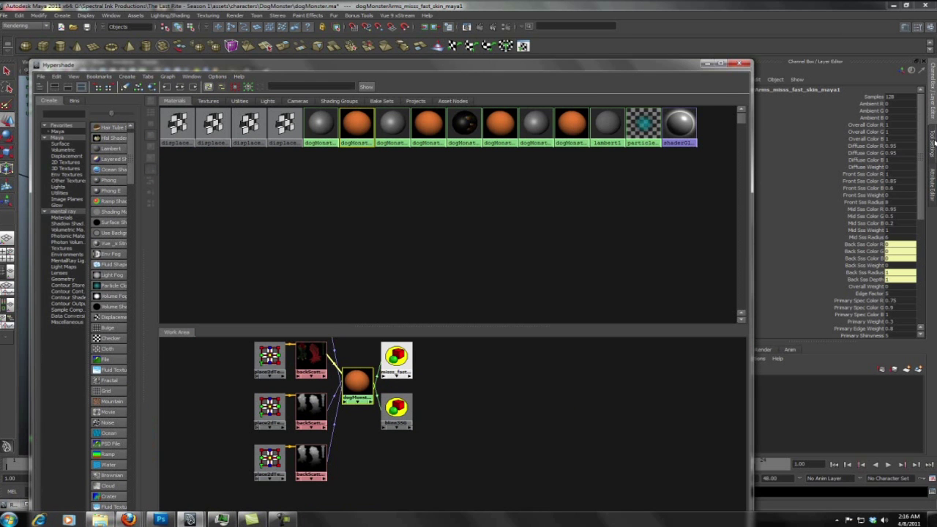
pyautogui.click(933, 175)
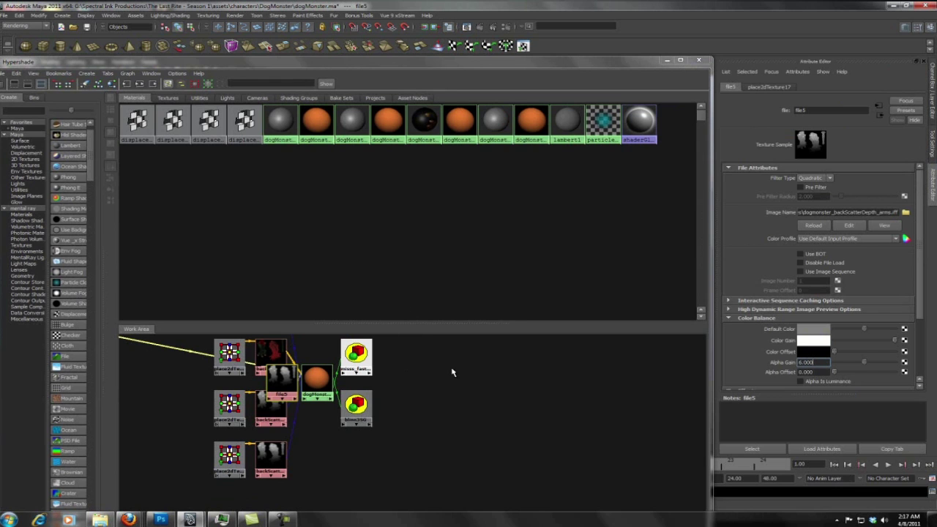
# Step: Move file5 out of the stack and inspect its outAlpha to mid_sss_radius connection
pyautogui.press('a')
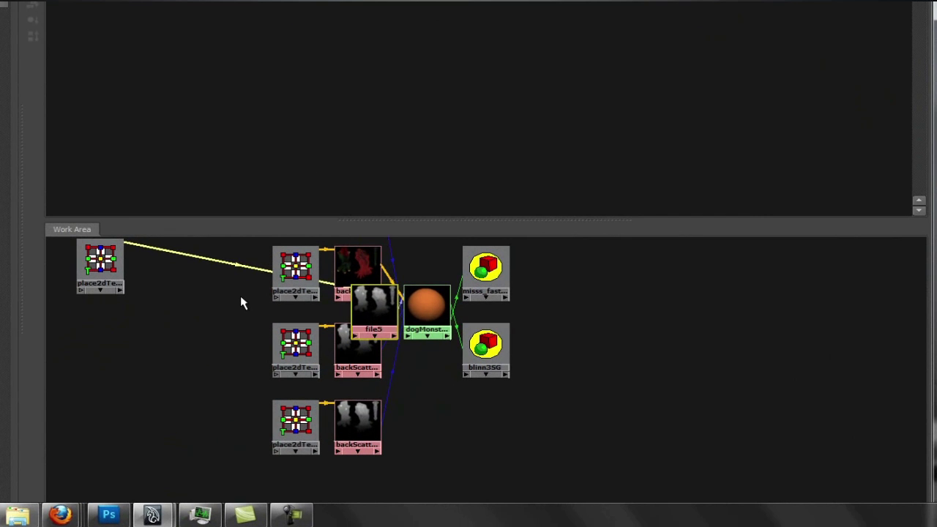
pyautogui.moveTo(337, 375); pyautogui.dragTo(249, 376)
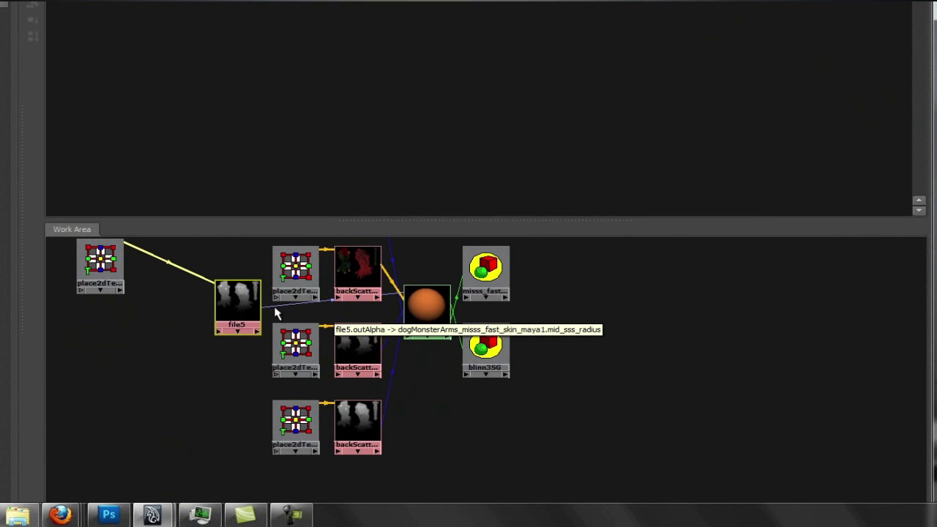
pyautogui.click(276, 309)
pyautogui.click(304, 293)
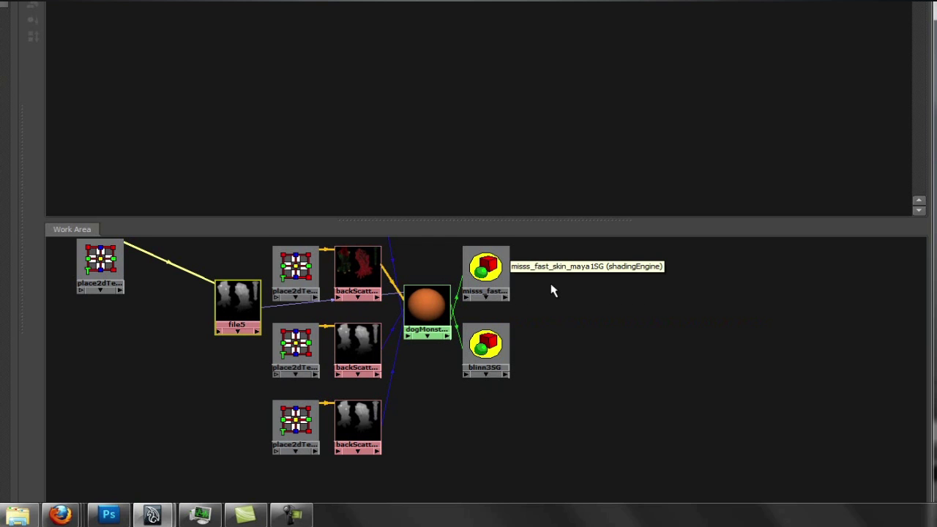
pyautogui.keyDown('alt'); pyautogui.moveTo(553, 290); pyautogui.dragTo(597, 277, button='middle'); pyautogui.keyUp('alt')
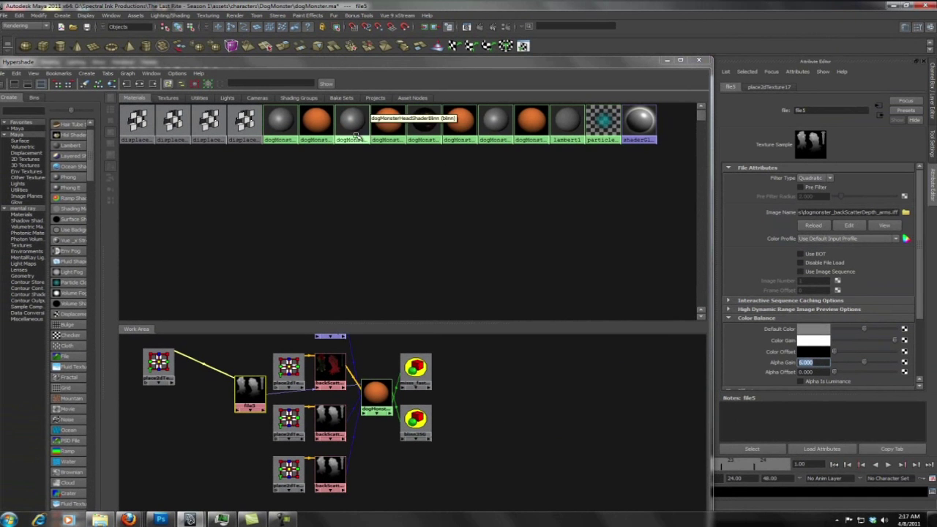
# Step: Map a File texture onto the head fast skin shader's Subdermal Scatter Color
pyautogui.click(389, 122)
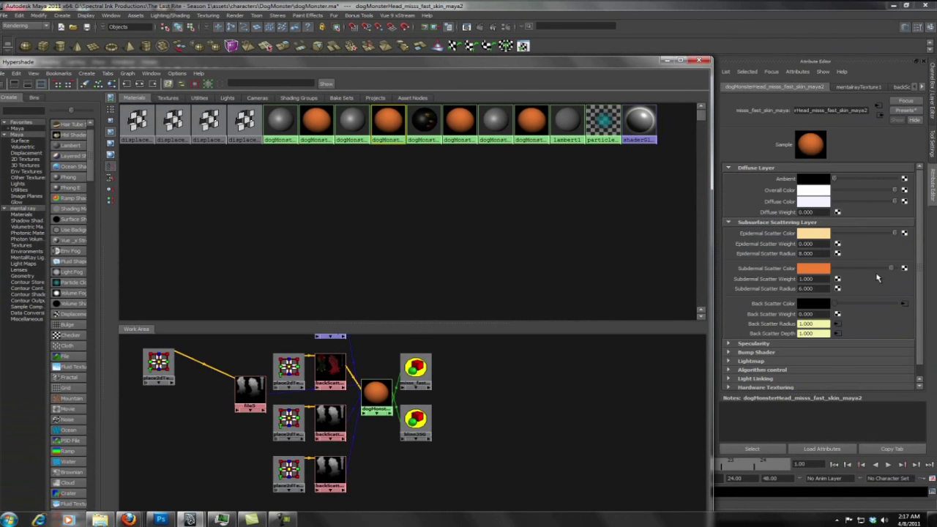
pyautogui.click(904, 268)
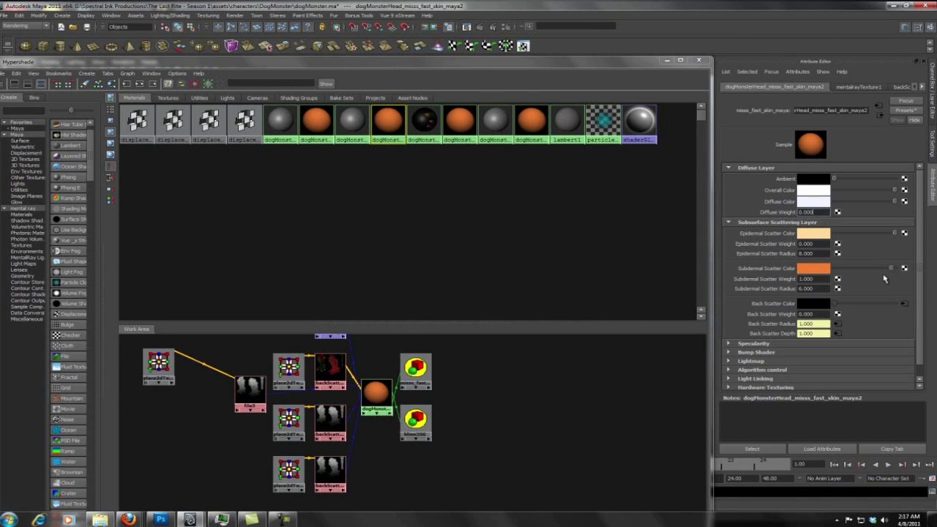
pyautogui.click(744, 253)
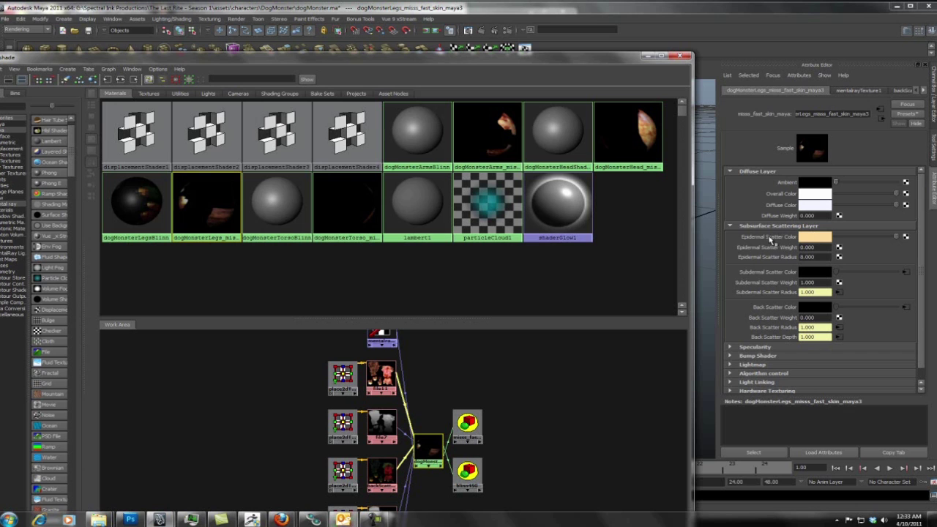
# Step: Select the arms and head skin shaders and show their Front Sss Weight values in the Channel Box
pyautogui.click(496, 132)
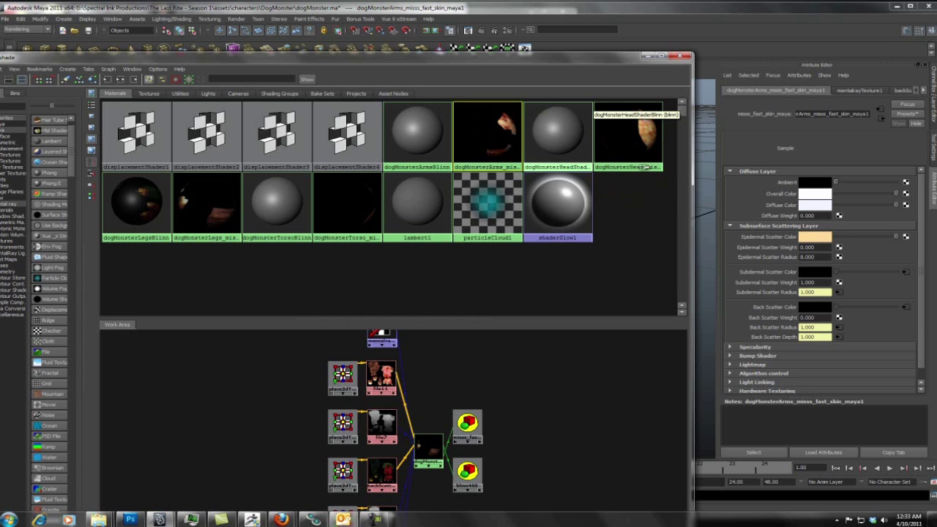
pyautogui.click(604, 108)
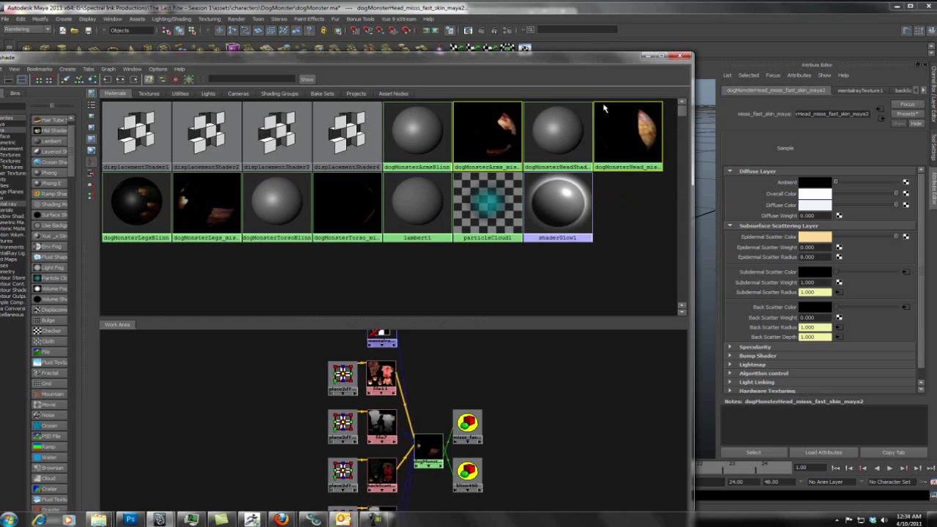
pyautogui.hotkey('ctrl', 'a')
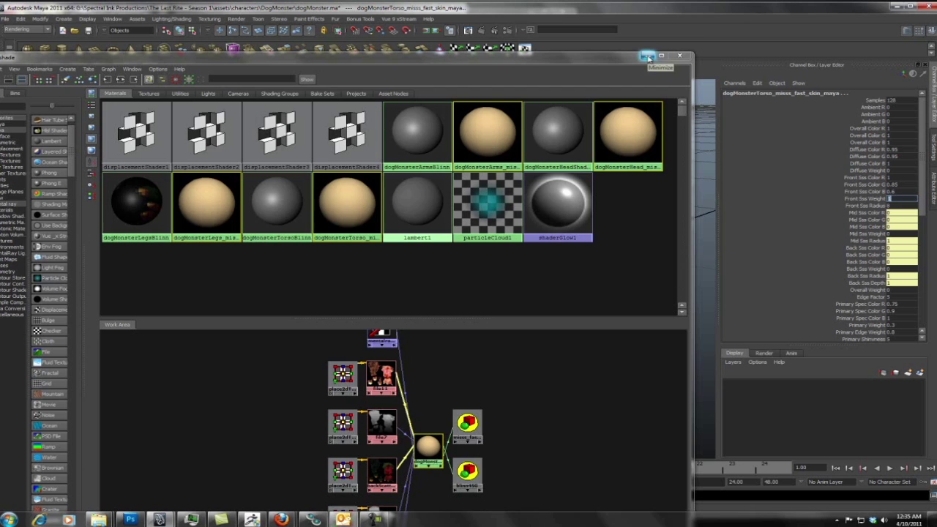
# Step: Minimize Hypershade, orbit to a side-on angle and render the frame with mental ray
pyautogui.click(648, 56)
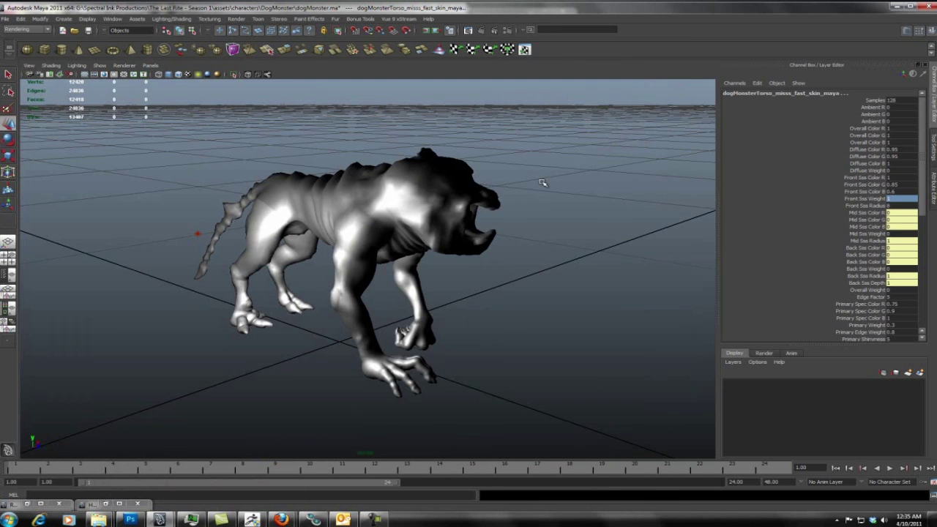
pyautogui.keyDown('alt'); pyautogui.moveTo(523, 192); pyautogui.dragTo(620, 159); pyautogui.keyUp('alt')
pyautogui.click(483, 32)
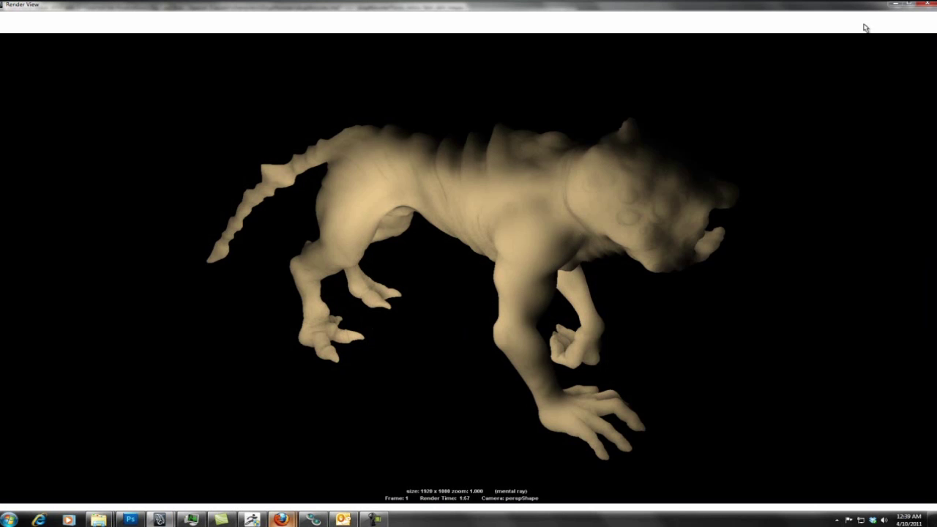
# Step: Close the Render View to get back to the dog monster viewport
pyautogui.click(896, 4)
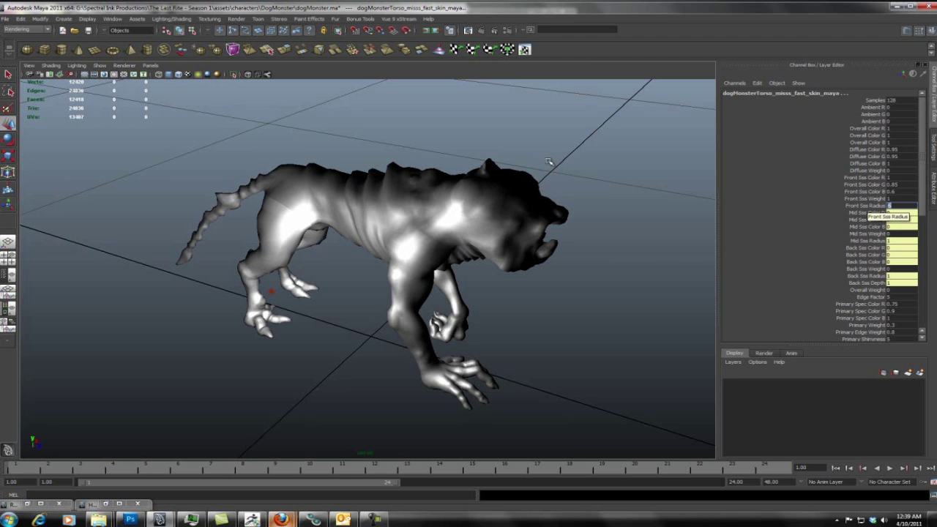
# Step: Orbit down onto the dog and select the torso shader's Front Sss Radius value for editing
pyautogui.keyDown('alt'); pyautogui.moveTo(551, 176); pyautogui.dragTo(552, 171); pyautogui.keyUp('alt')
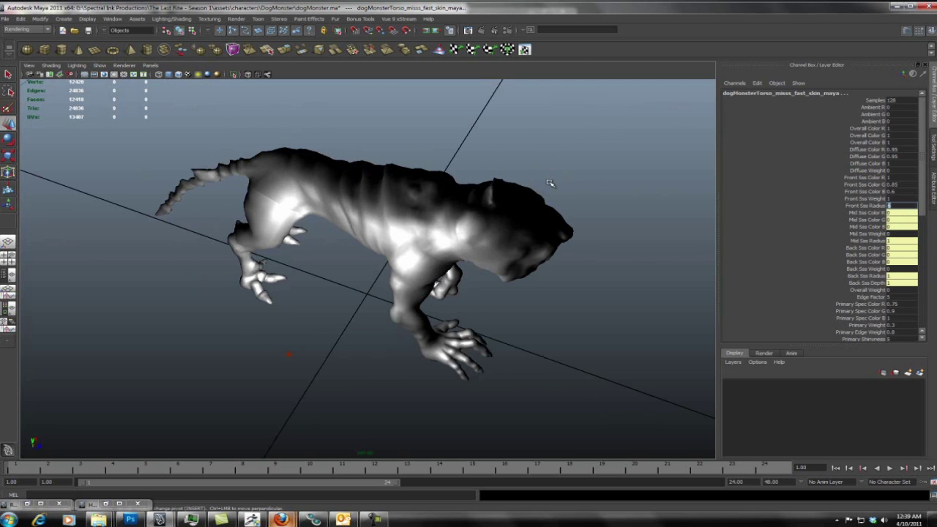
pyautogui.keyDown('alt'); pyautogui.moveTo(552, 180); pyautogui.dragTo(550, 179); pyautogui.keyUp('alt')
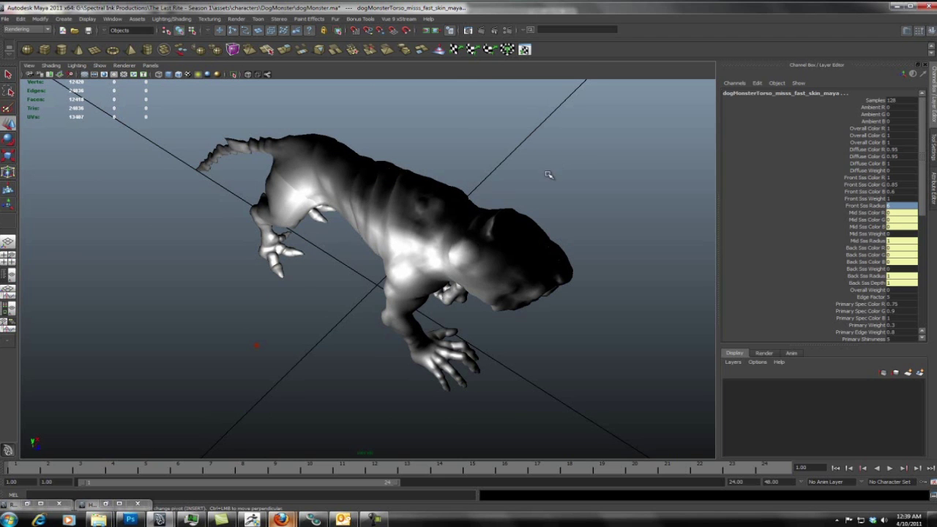
pyautogui.keyDown('alt'); pyautogui.moveTo(550, 177); pyautogui.dragTo(553, 174); pyautogui.keyUp('alt')
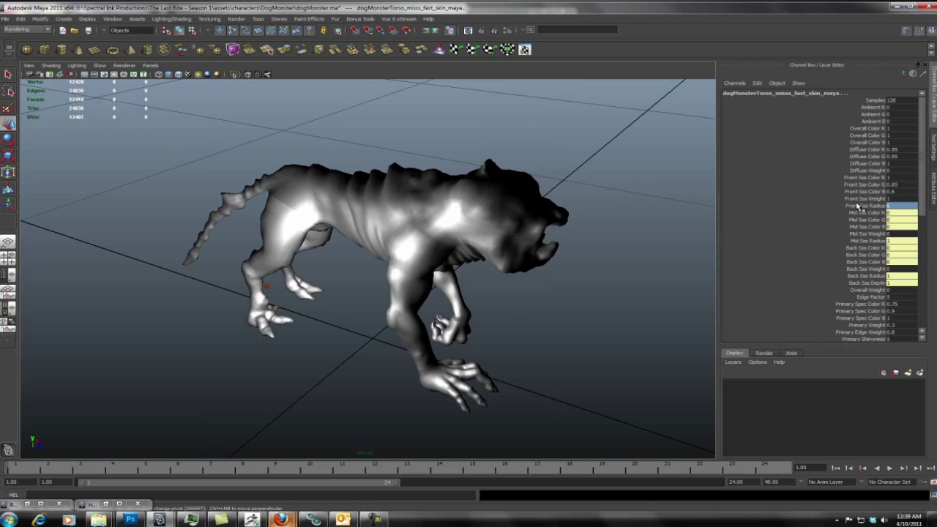
pyautogui.click(896, 207)
pyautogui.click(894, 208)
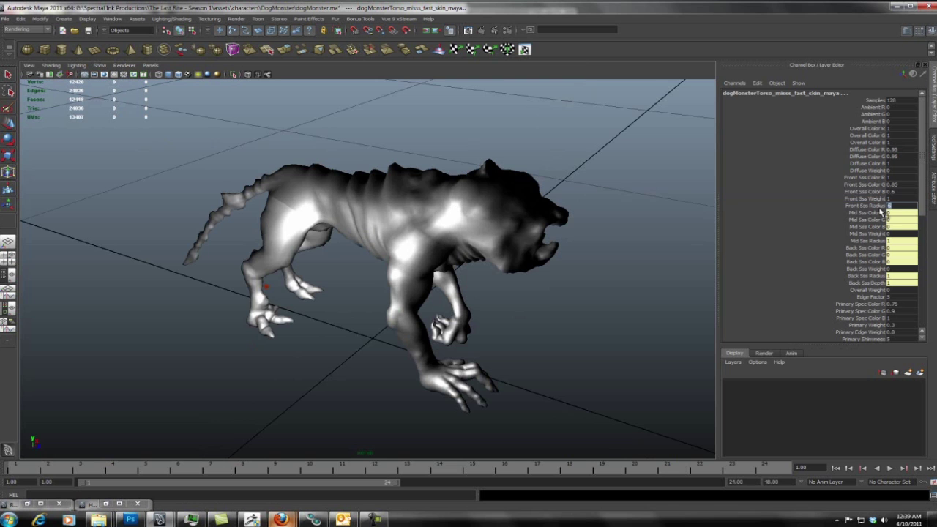
# Step: Check the misss materials in Hypershade, minimize it again, and bring Photoshop to the front
pyautogui.click(106, 505)
pyautogui.click(106, 505)
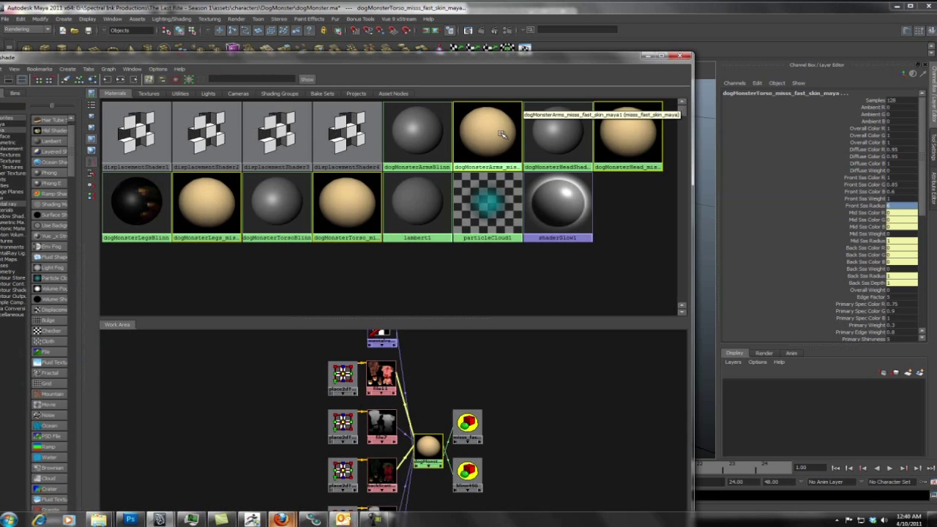
pyautogui.press('super+Down')
pyautogui.click(129, 472)
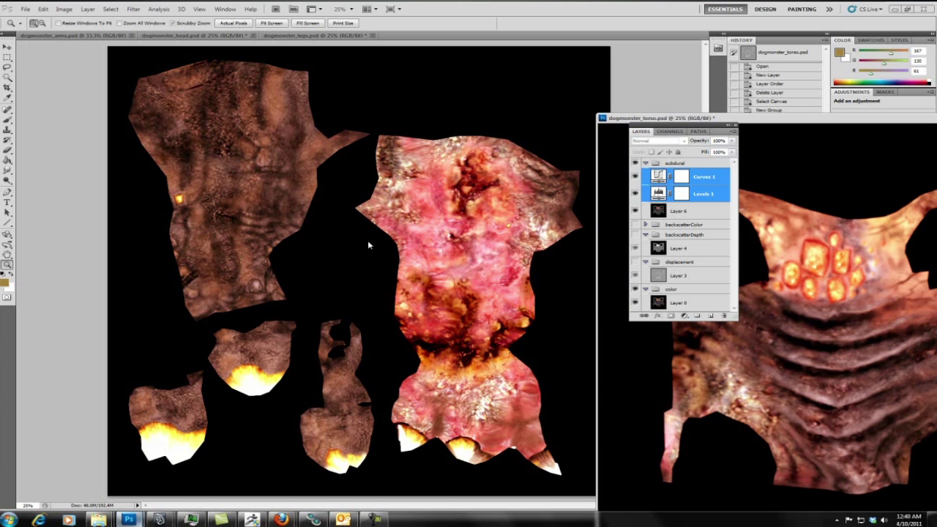
# Step: Rename the torso file's subdural group and desaturate an epidermal group with Hue/Saturation at −25
pyautogui.moveTo(718, 118); pyautogui.dragTo(675, 84)
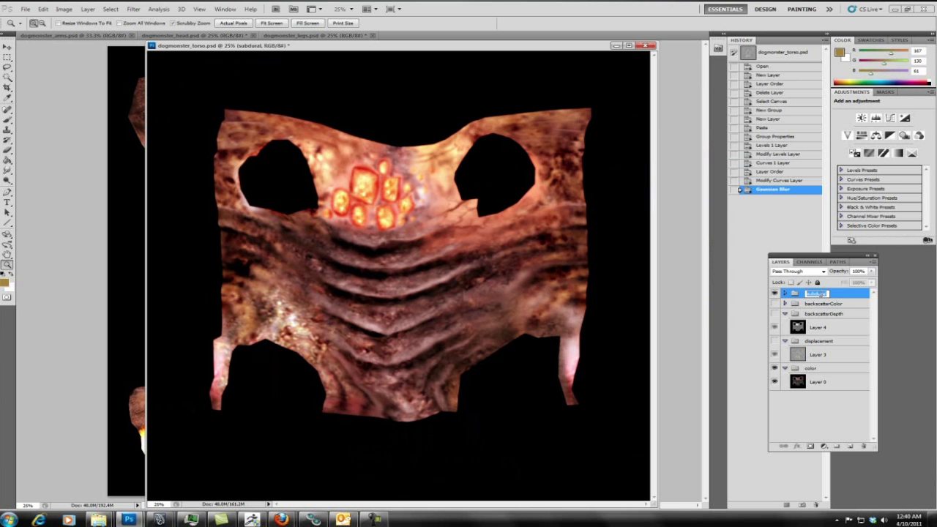
pyautogui.click(820, 295)
pyautogui.write('m')
pyautogui.press('Return')
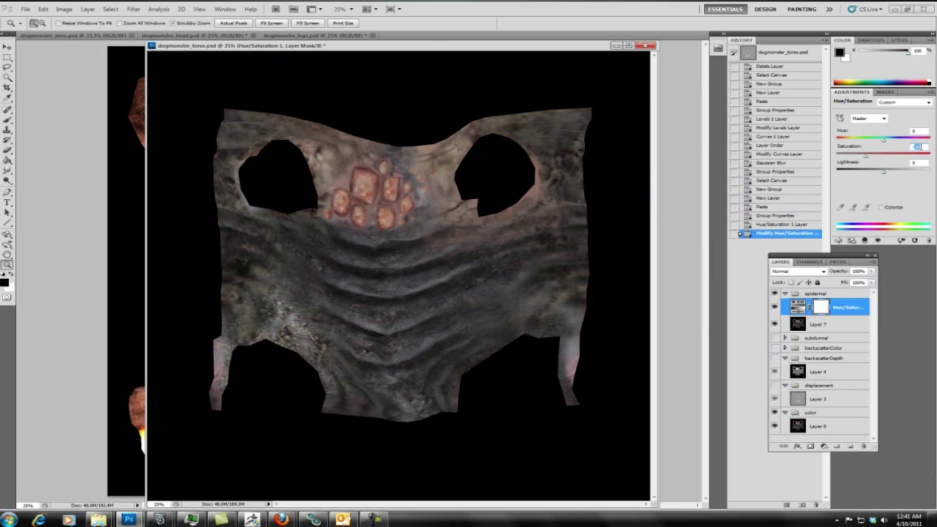
pyautogui.write('-25')
pyautogui.moveTo(471, 46); pyautogui.dragTo(488, 116)
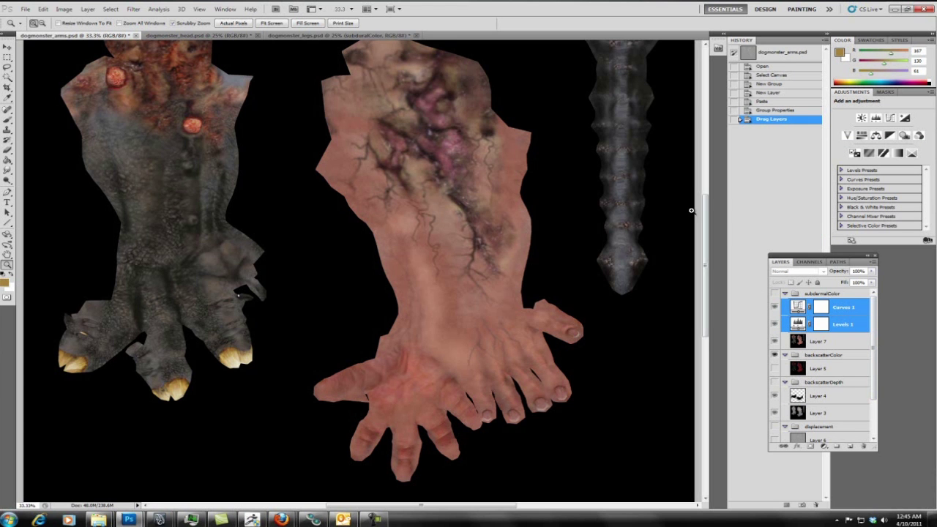
# Step: Copy the arms texture's base colour Layer 0 and paste it into a new Group 1
pyautogui.scroll(-1, 691, 211)
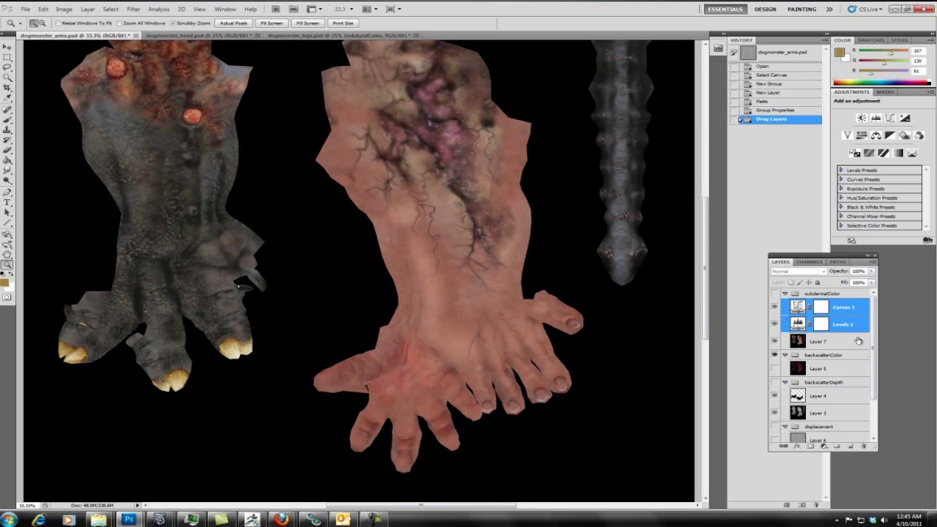
pyautogui.scroll(-2, 866, 341)
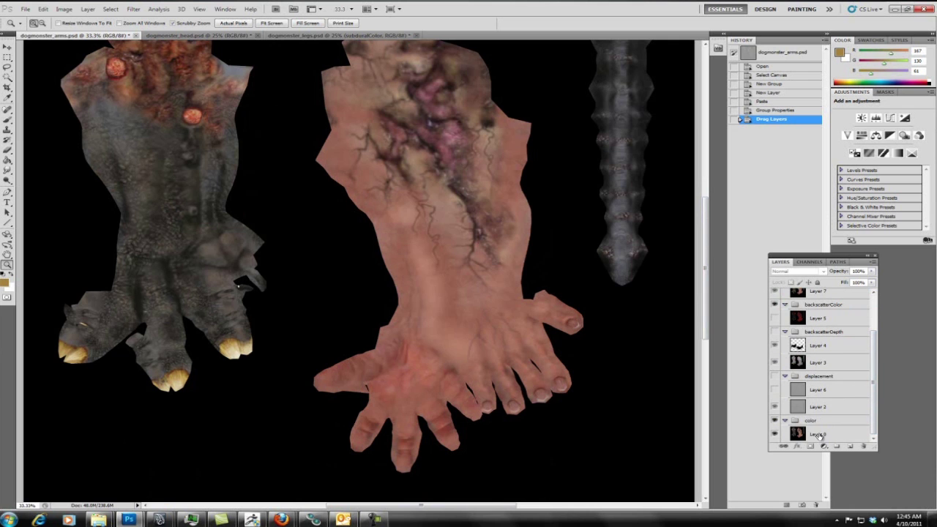
pyautogui.click(820, 436)
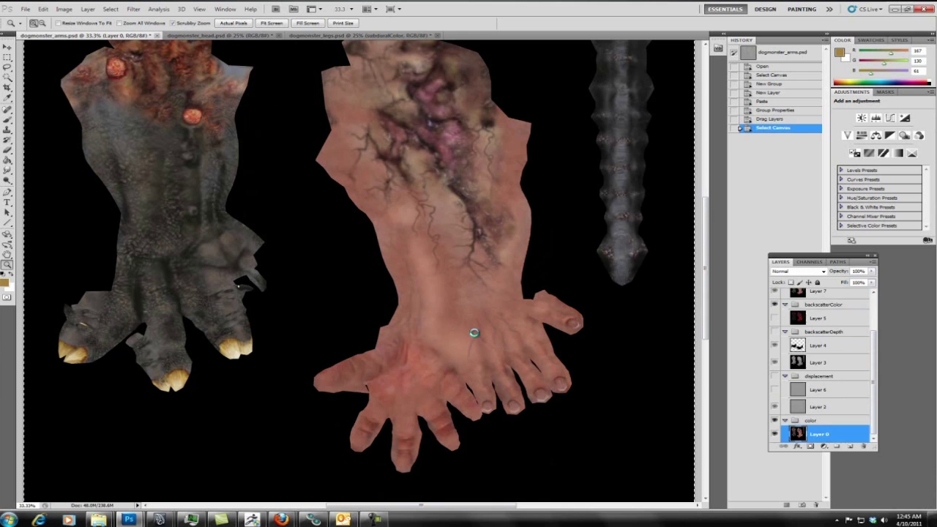
pyautogui.hotkey('ctrl', 'v')
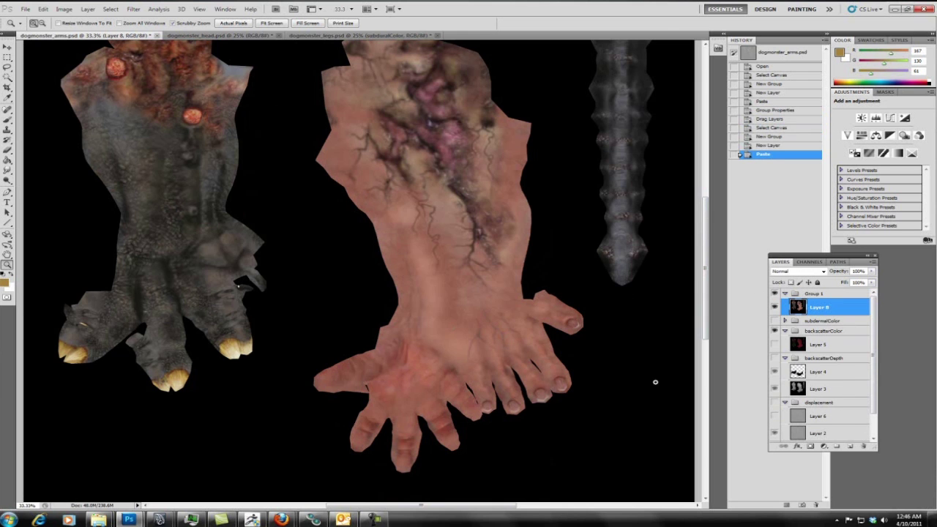
pyautogui.moveTo(874, 331); pyautogui.dragTo(816, 309)
# Step: Zoom in on the forearm skin and toggle the pasted colour layer to compare it
pyautogui.moveTo(443, 136); pyautogui.dragTo(444, 184)
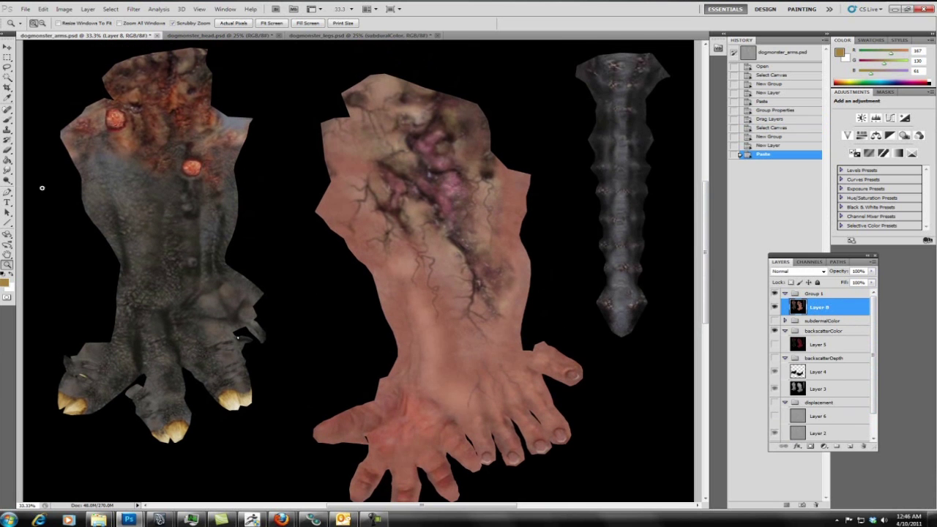
pyautogui.click(8, 263)
pyautogui.moveTo(451, 384); pyautogui.dragTo(772, 322)
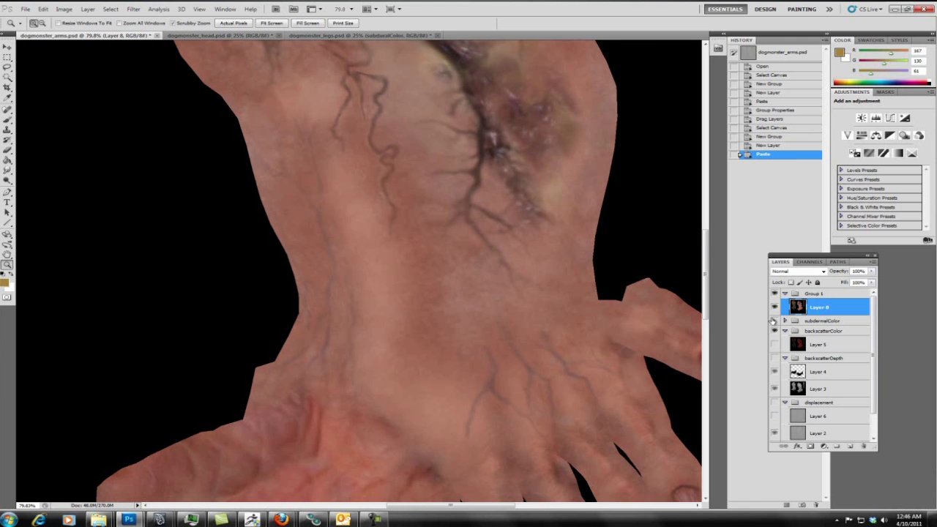
pyautogui.click(774, 307)
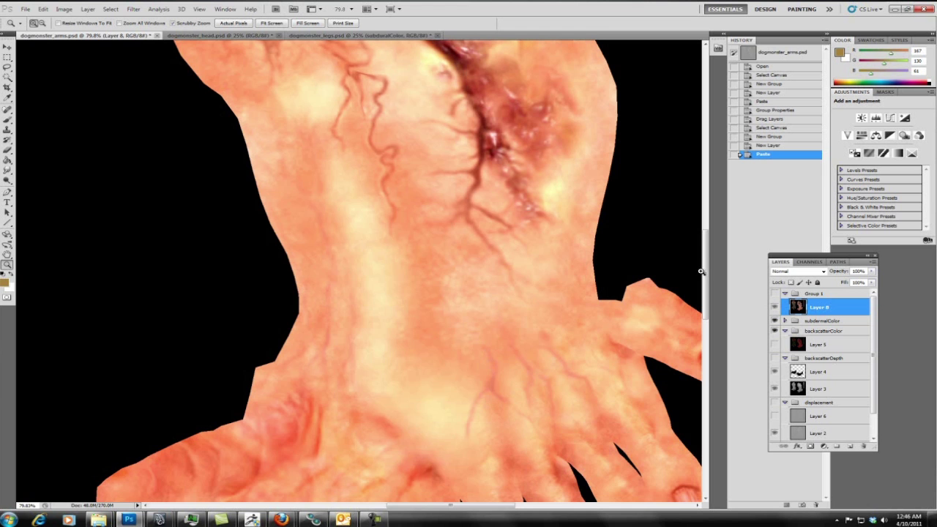
pyautogui.moveTo(706, 279); pyautogui.dragTo(722, 264)
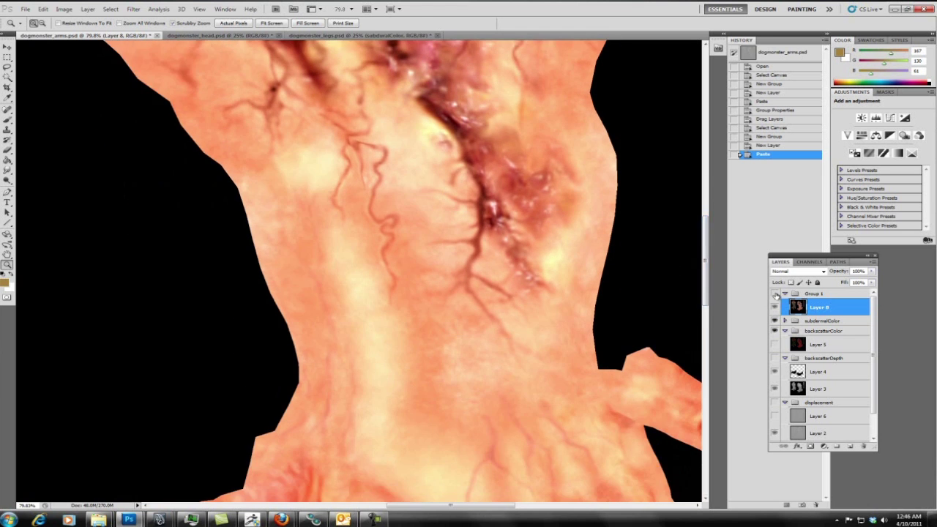
pyautogui.scroll(-2, 516, 293)
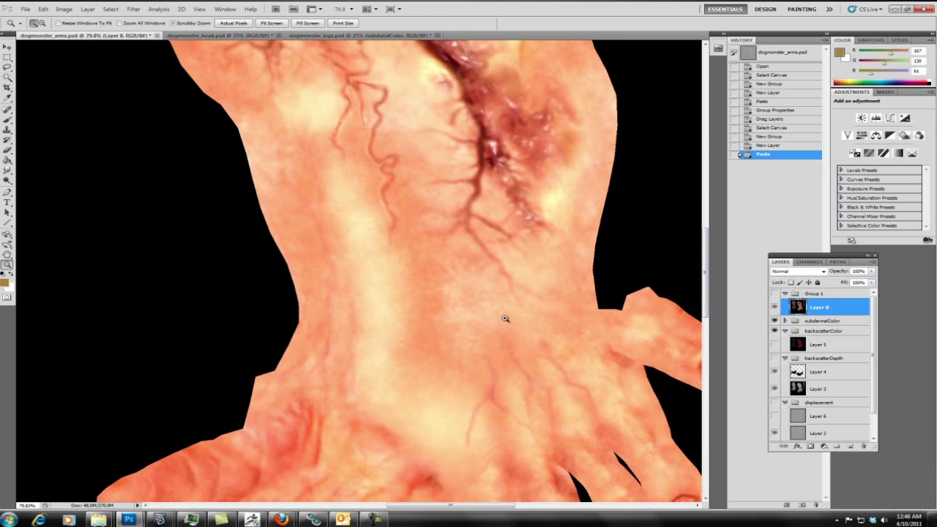
pyautogui.scroll(3, 708, 247)
pyautogui.click(774, 321)
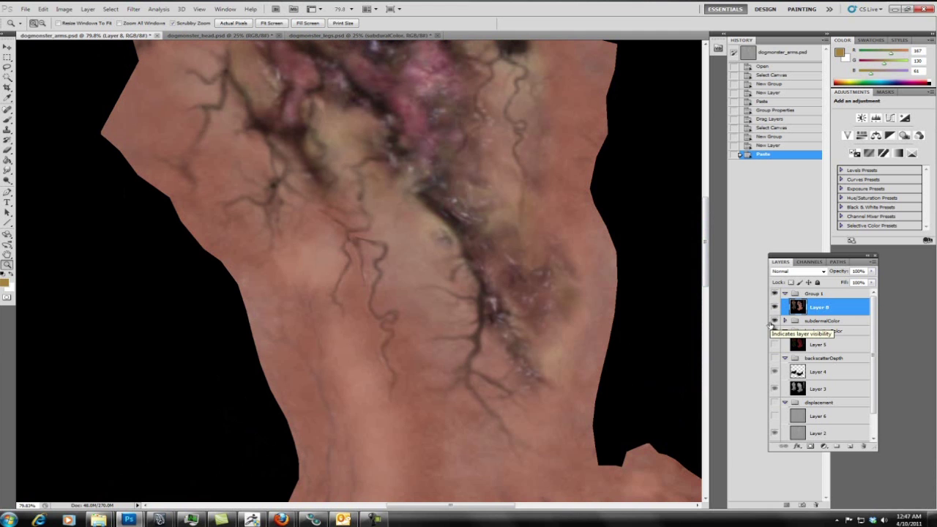
pyautogui.moveTo(707, 226)
pyautogui.mouseDown()
pyautogui.moveTo(709, 203)
pyautogui.moveTo(708, 235)
pyautogui.mouseUp()
pyautogui.moveTo(706, 292); pyautogui.dragTo(706, 258)
pyautogui.click(774, 308)
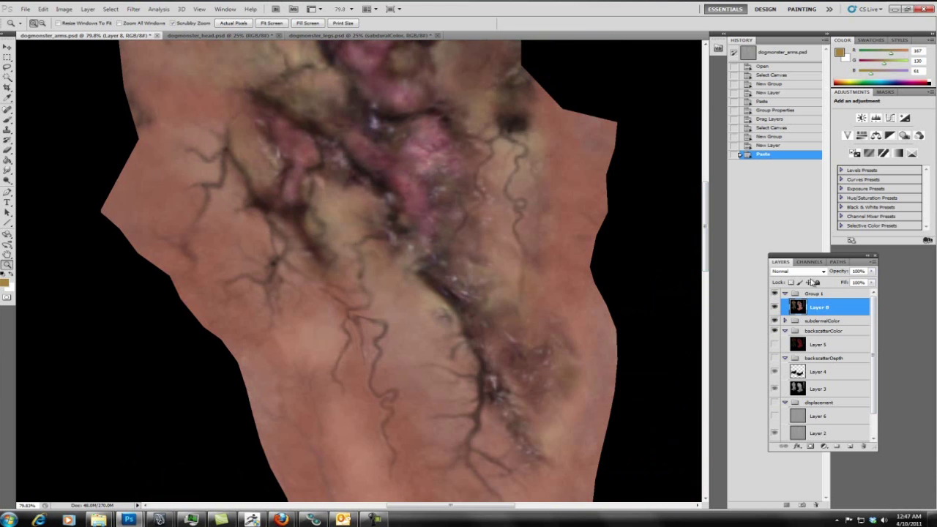
# Step: Duplicate the pasted layer with Ctrl+J and clone-stamp clean skin over the forearm veins
pyautogui.click(7, 130)
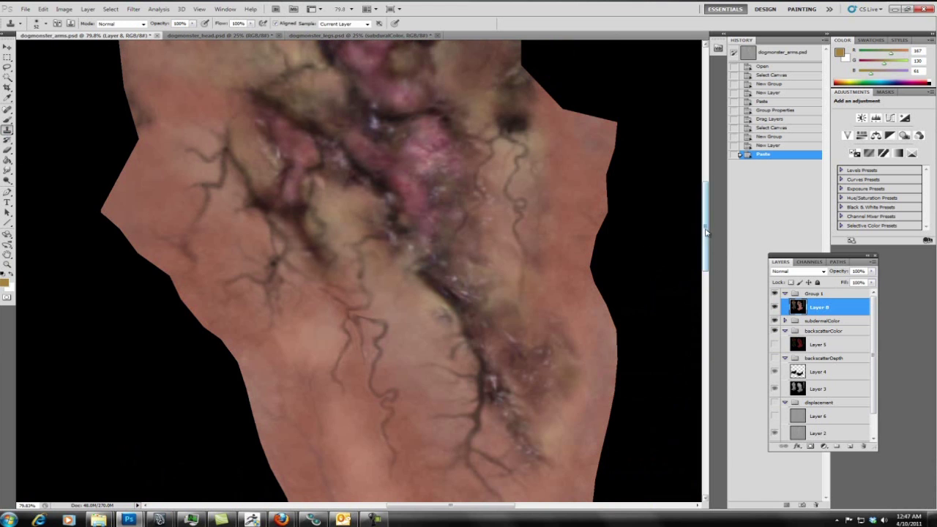
pyautogui.moveTo(705, 231); pyautogui.dragTo(705, 274)
pyautogui.hotkey('ctrl', 'j')
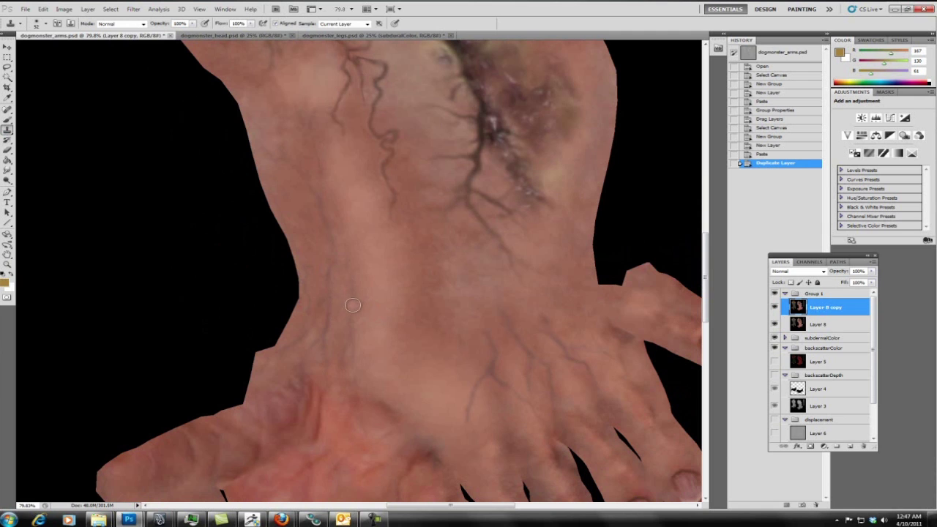
pyautogui.click(353, 299)
pyautogui.click(353, 289)
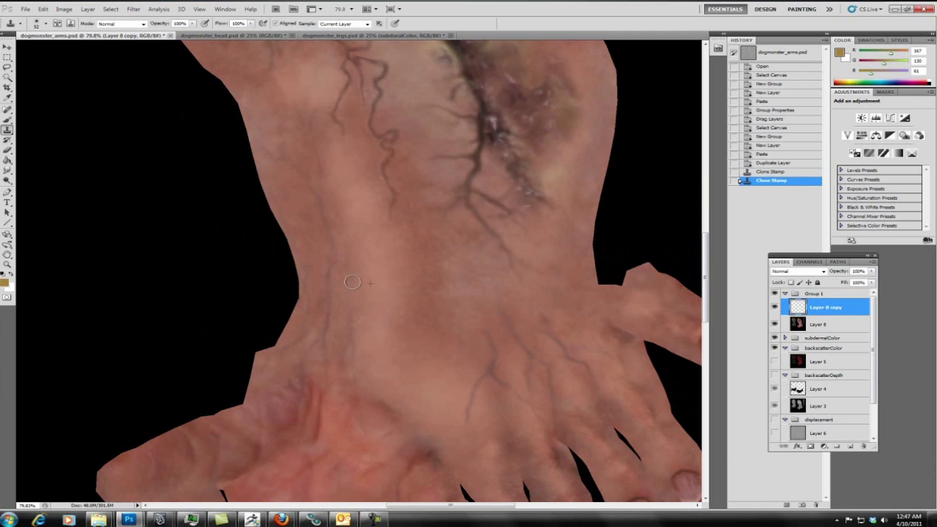
pyautogui.click(354, 287)
pyautogui.click(354, 287)
pyautogui.click(353, 286)
pyautogui.click(366, 296)
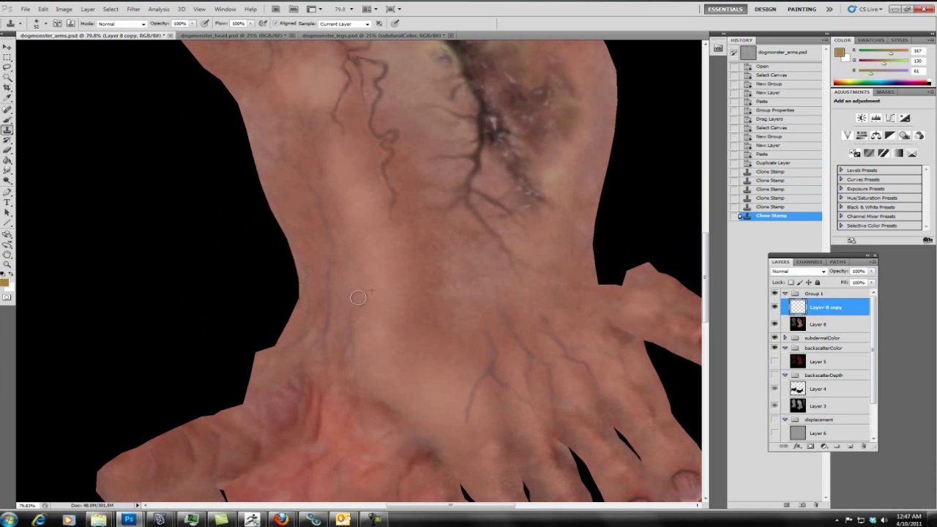
pyautogui.click(352, 277)
pyautogui.click(356, 323)
pyautogui.click(352, 332)
pyautogui.click(352, 339)
pyautogui.click(353, 348)
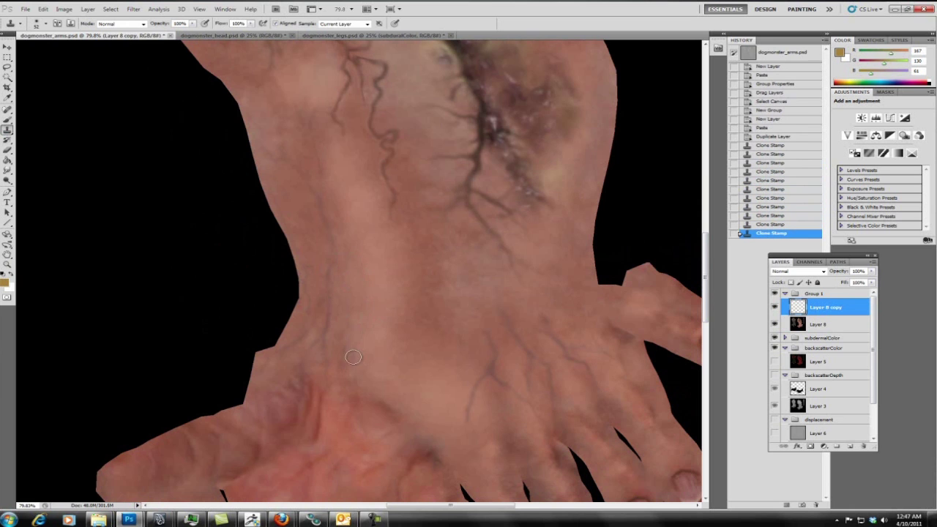
pyautogui.click(354, 360)
pyautogui.click(357, 374)
pyautogui.click(388, 367)
pyautogui.click(418, 355)
pyautogui.click(344, 352)
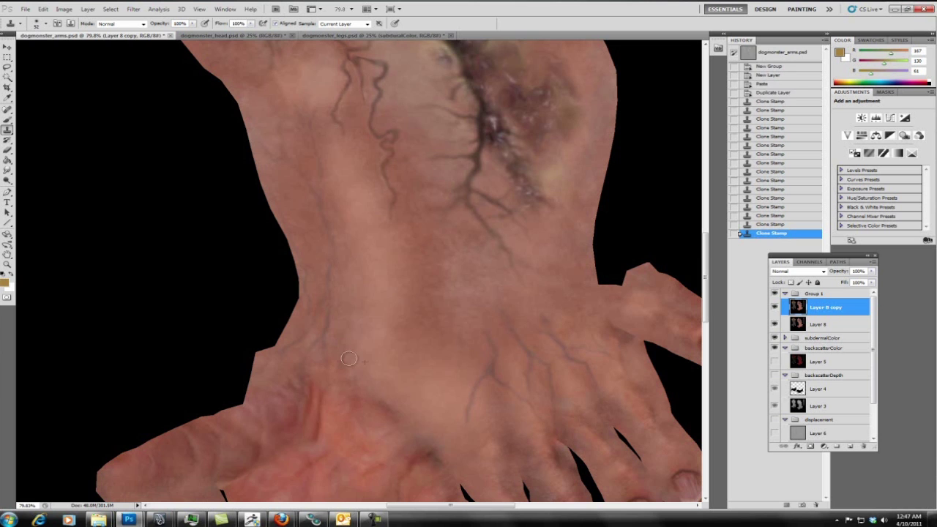
pyautogui.click(347, 356)
# Step: Clone out the remaining veins near the fingers and on the lower skin
pyautogui.keyDown('alt'); pyautogui.click(481, 351); pyautogui.keyUp('alt')
pyautogui.click(482, 349)
pyautogui.click(490, 344)
pyautogui.click(488, 338)
pyautogui.click(493, 359)
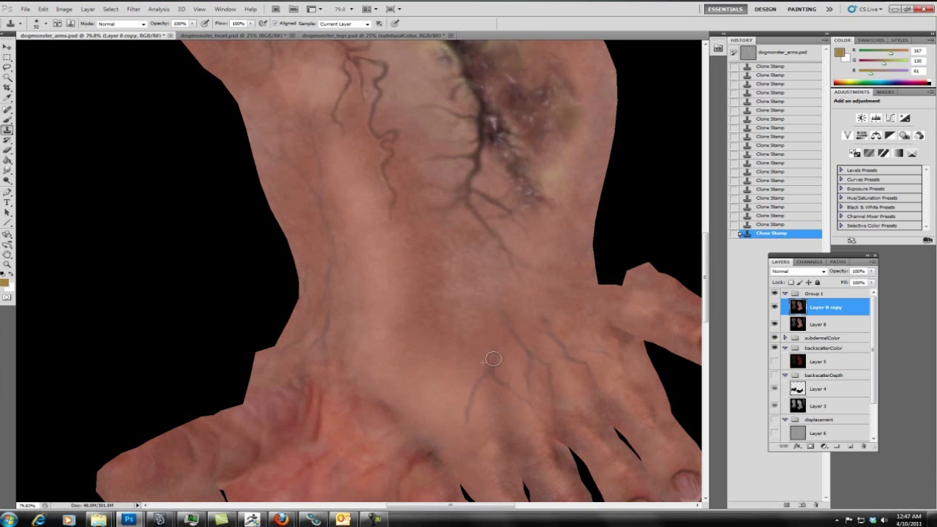
pyautogui.click(486, 366)
pyautogui.click(475, 371)
pyautogui.click(481, 376)
pyautogui.click(474, 392)
pyautogui.click(469, 404)
pyautogui.click(467, 410)
pyautogui.click(463, 410)
pyautogui.click(466, 395)
pyautogui.click(466, 406)
pyautogui.click(505, 334)
pyautogui.click(512, 336)
pyautogui.click(513, 339)
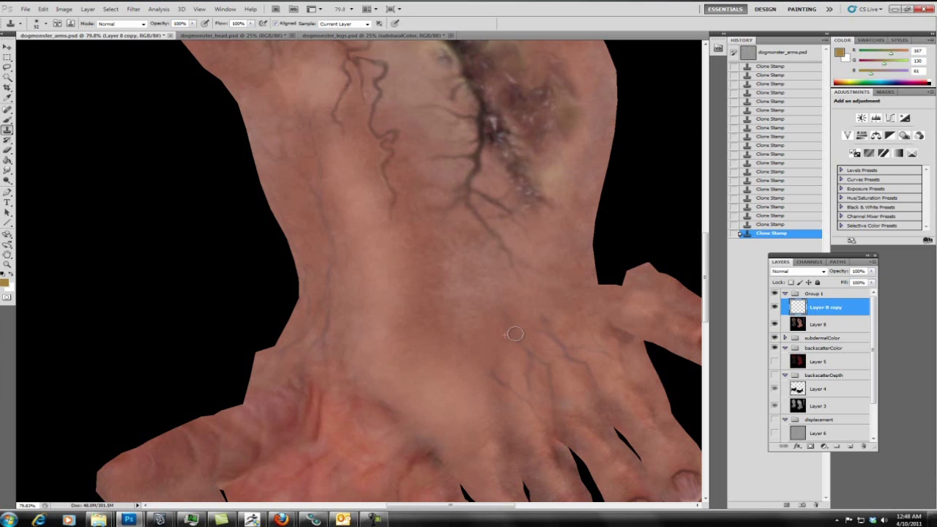
pyautogui.click(505, 313)
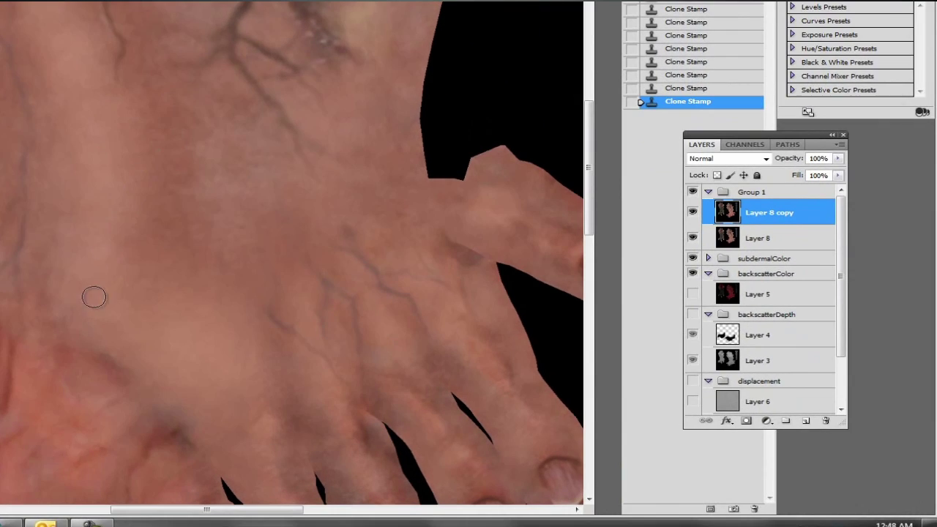
pyautogui.click(90, 524)
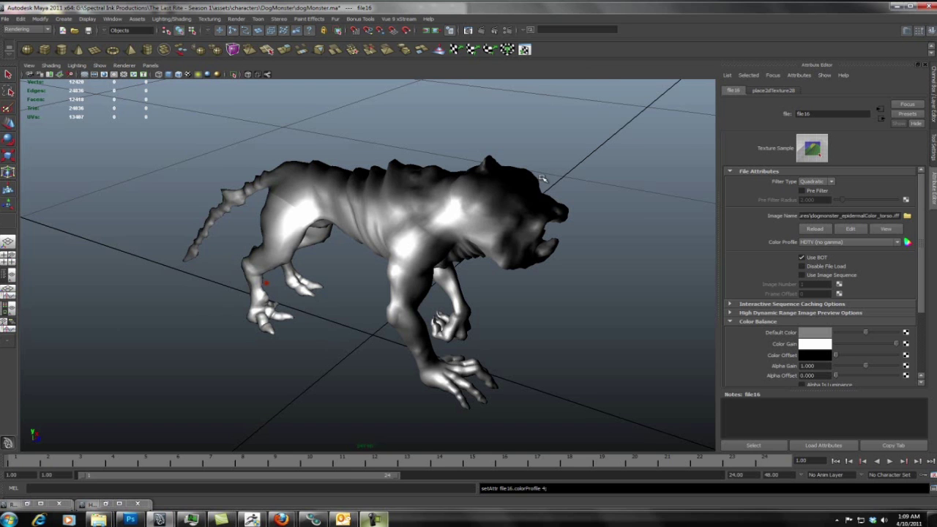
# Step: Orbit around the dog monster through side three-quarter, low side and higher views
pyautogui.keyDown('alt'); pyautogui.moveTo(541, 178); pyautogui.dragTo(348, 254); pyautogui.keyUp('alt')
pyautogui.keyDown('alt'); pyautogui.moveTo(365, 187); pyautogui.dragTo(426, 168); pyautogui.keyUp('alt')
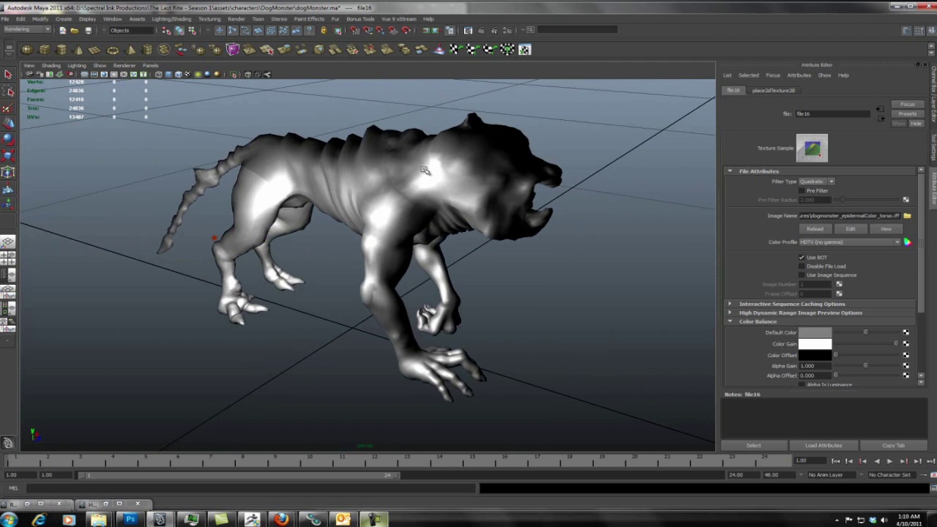
pyautogui.keyDown('alt'); pyautogui.moveTo(425, 170); pyautogui.dragTo(380, 190); pyautogui.keyUp('alt')
pyautogui.keyDown('alt'); pyautogui.moveTo(364, 261); pyautogui.dragTo(379, 161); pyautogui.keyUp('alt')
pyautogui.keyDown('alt'); pyautogui.moveTo(360, 211); pyautogui.dragTo(405, 175); pyautogui.keyUp('alt')
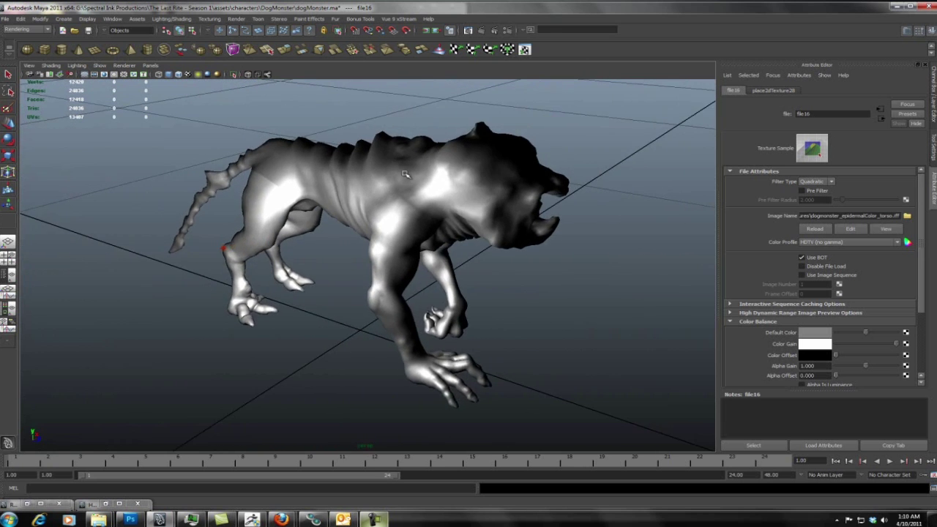
# Step: Render the textured dog monster with mental ray, then close the Render View
pyautogui.click(482, 31)
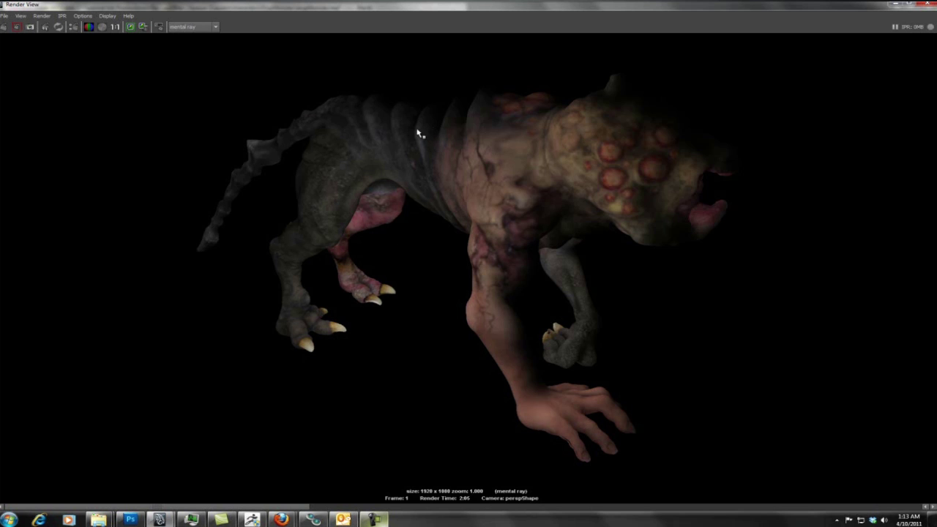
pyautogui.click(896, 6)
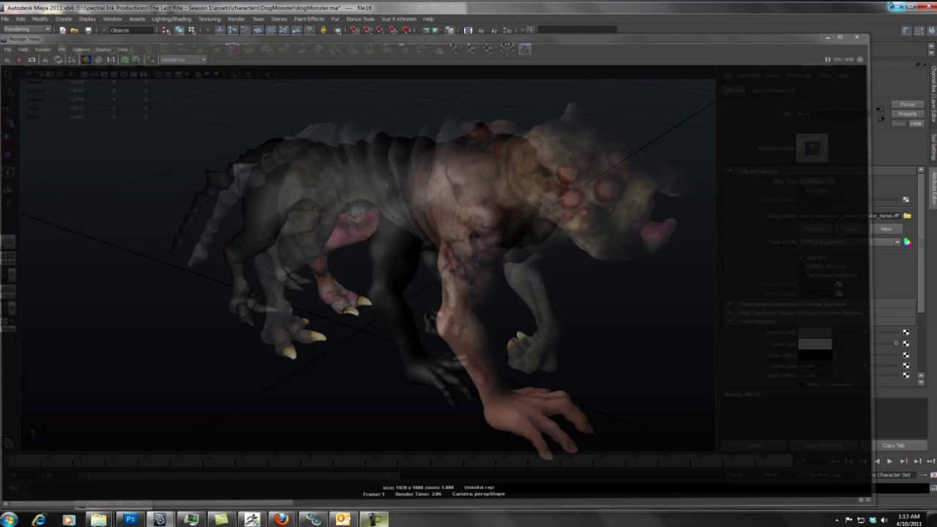
# Step: Restore Hypershade and inspect the dogMonsterArms_misss_fast_skin_maya1 shader's scatter weights and radii
pyautogui.click(105, 504)
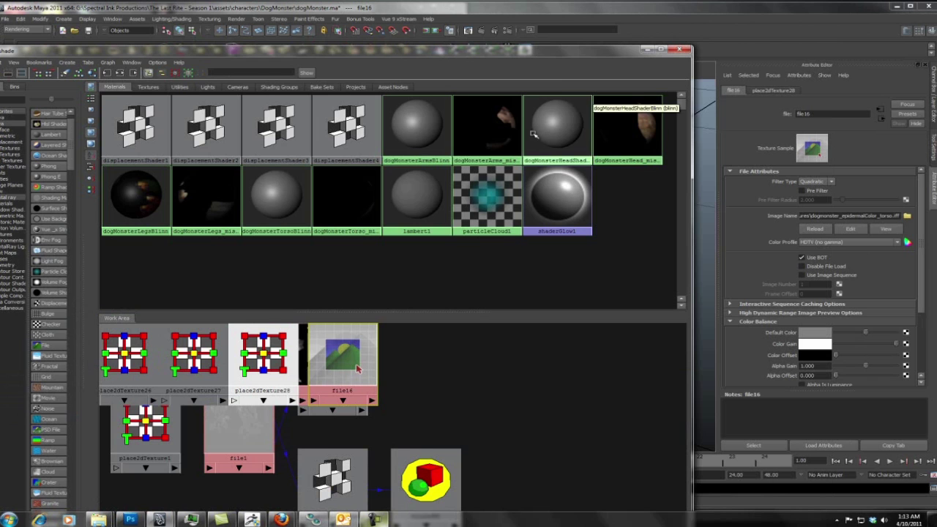
pyautogui.moveTo(558, 50); pyautogui.dragTo(561, 37)
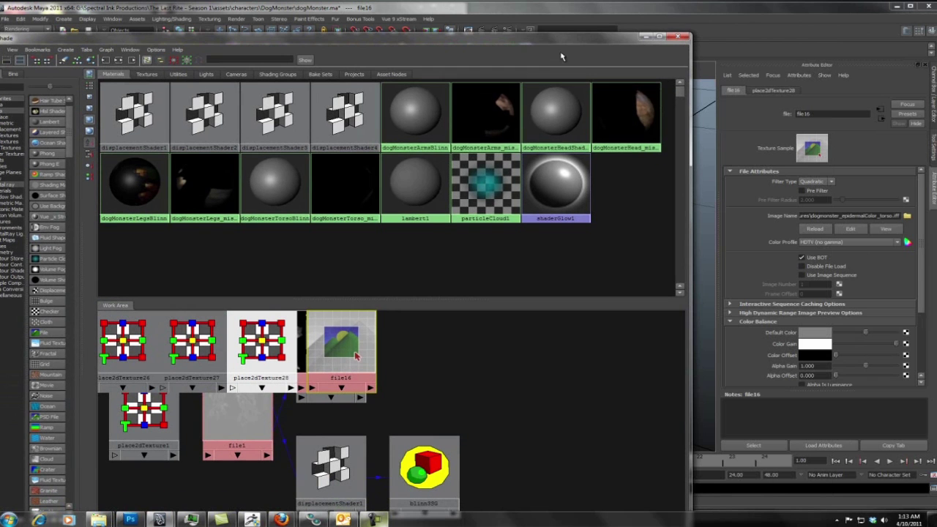
pyautogui.click(485, 113)
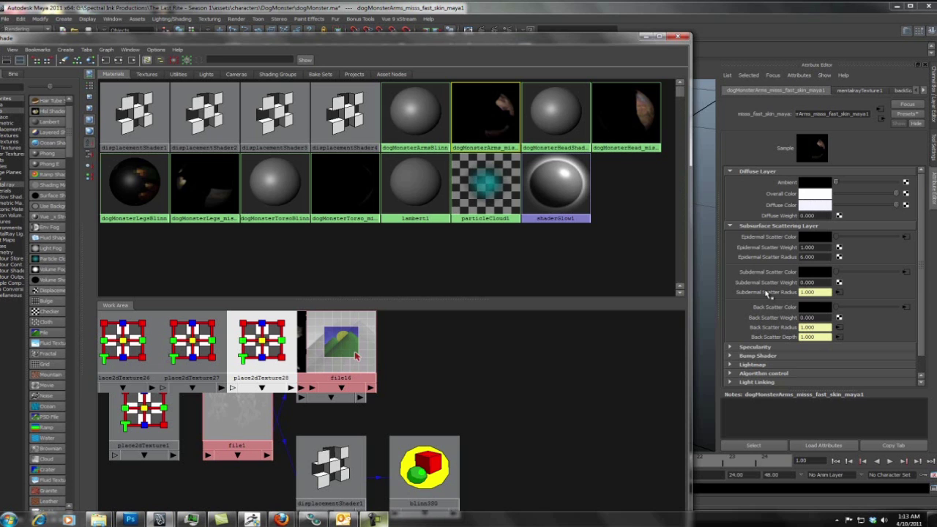
pyautogui.scroll(-2, 924, 224)
pyautogui.scroll(2, 901, 219)
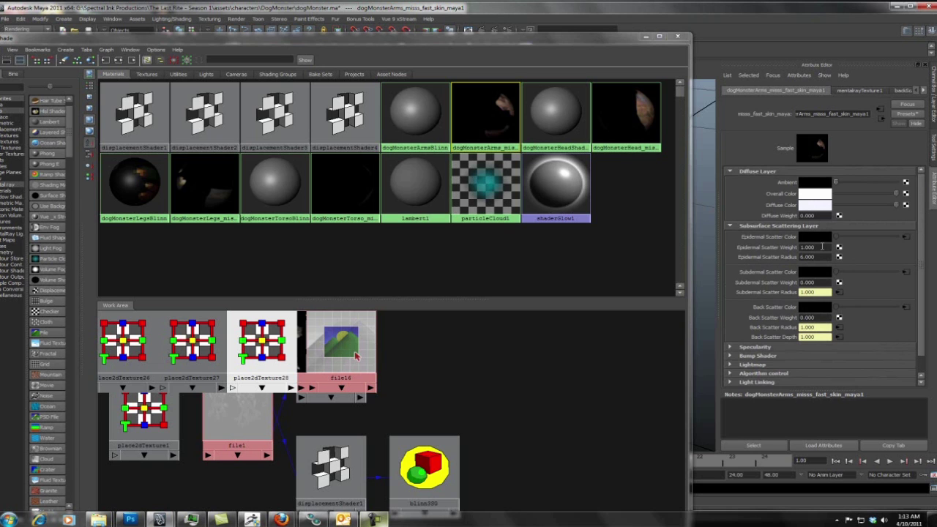
# Step: Graph the dogMonsterArms shader network, then caption the current render 'epidermalLayer' via Custom Comment
pyautogui.click(118, 60)
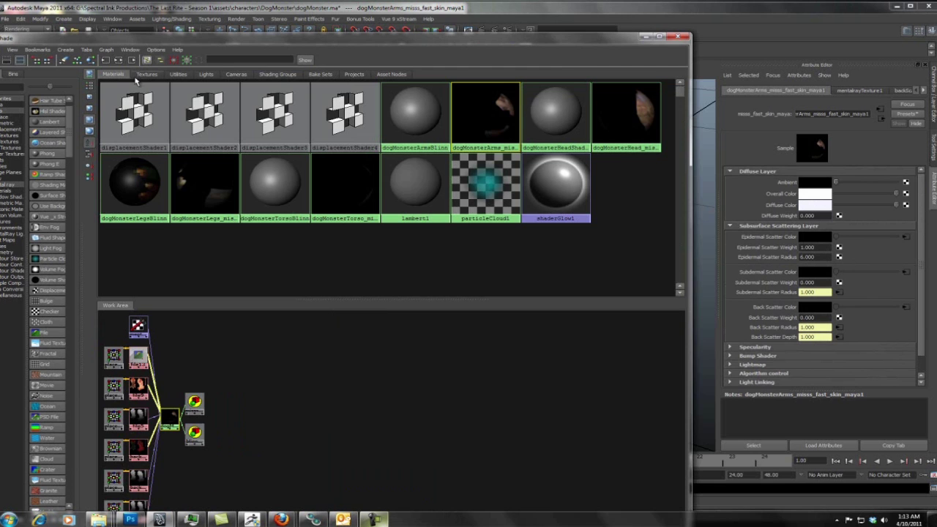
pyautogui.click(644, 37)
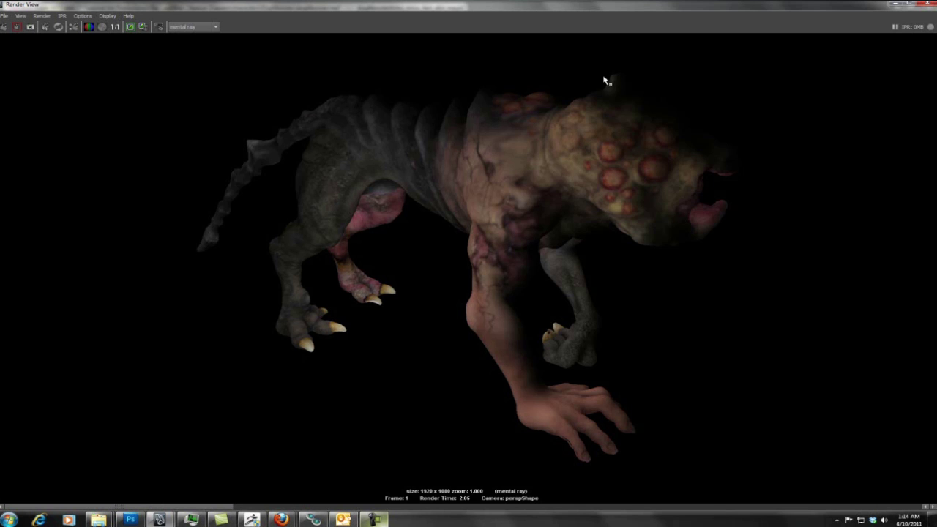
pyautogui.click(88, 19)
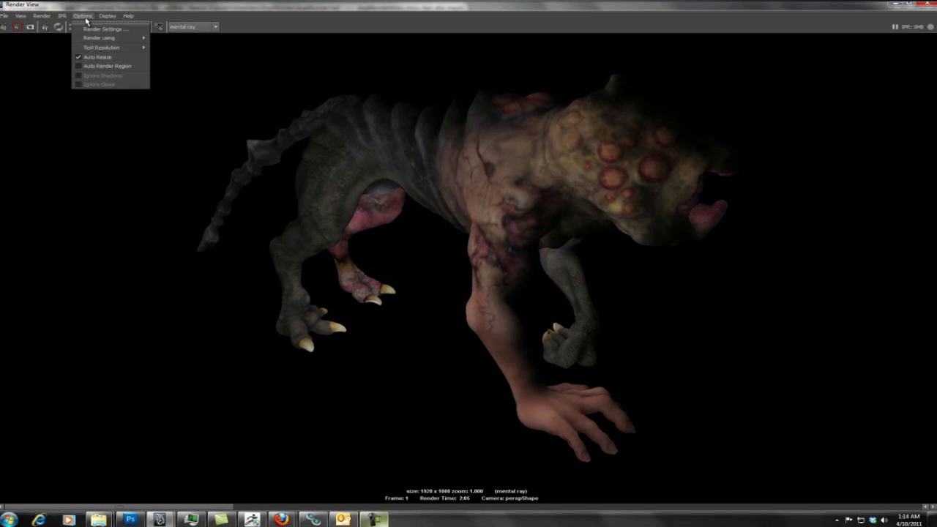
pyautogui.moveTo(48, 19)
pyautogui.moveTo(108, 16)
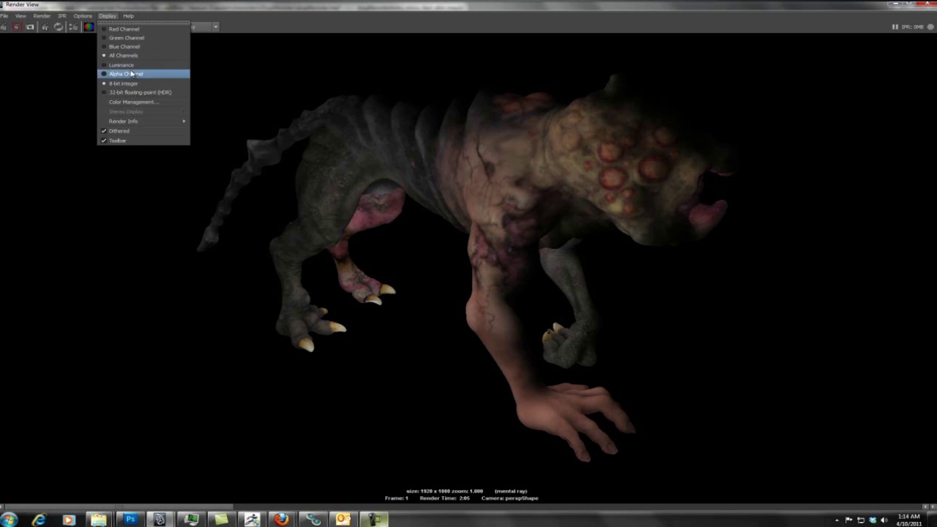
pyautogui.moveTo(154, 122)
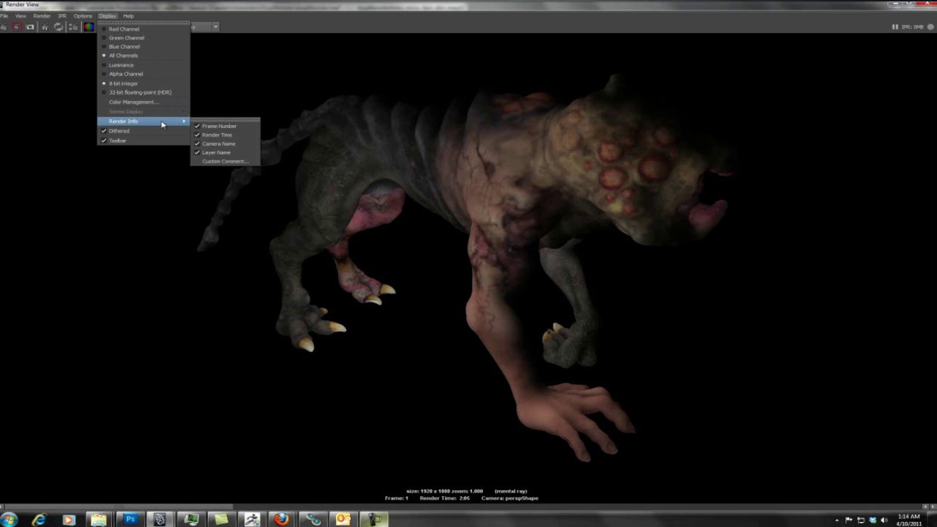
pyautogui.click(234, 163)
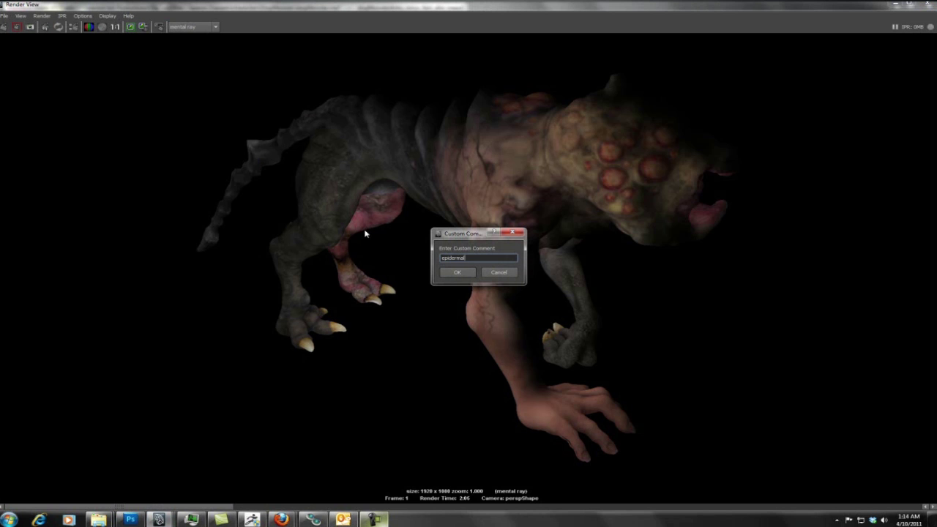
pyautogui.write('epidermalLayer')
pyautogui.press('Return')
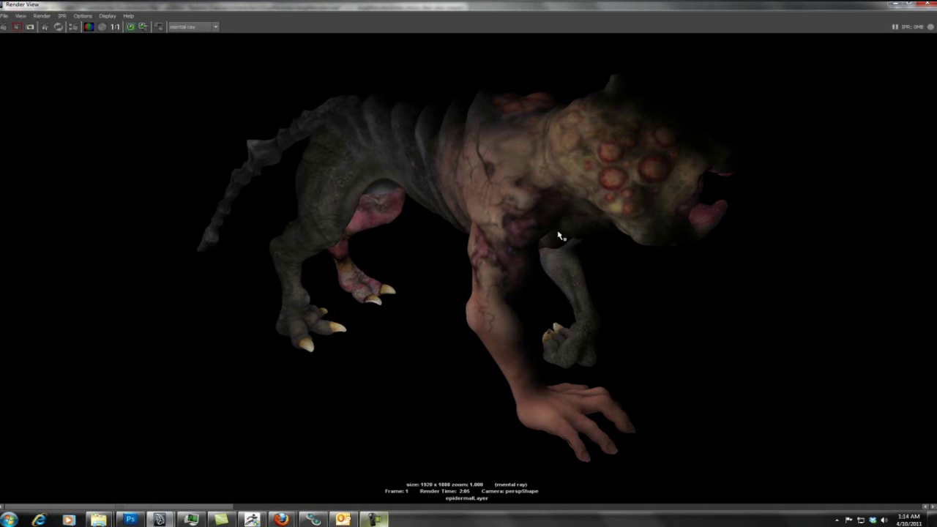
pyautogui.click(896, 5)
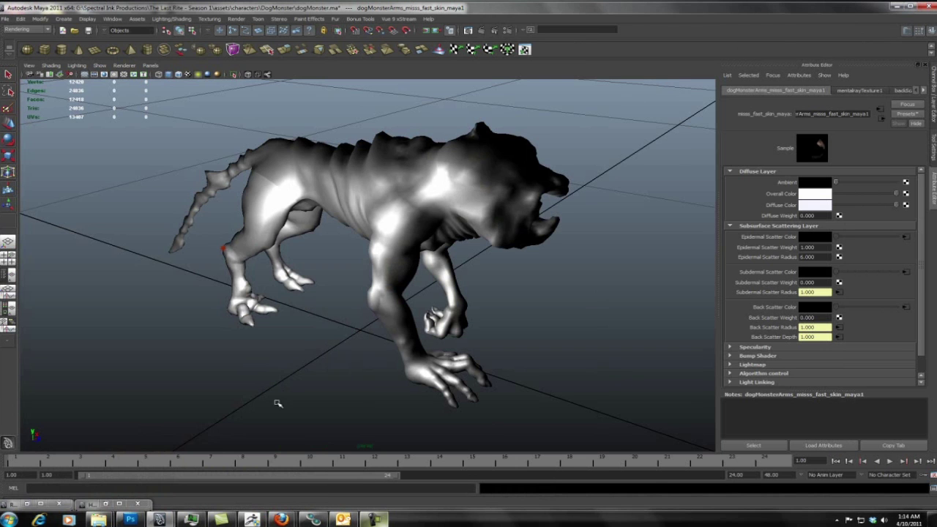
# Step: Bring Render View back and step through the image history to the 2:08 stored render
pyautogui.click(108, 504)
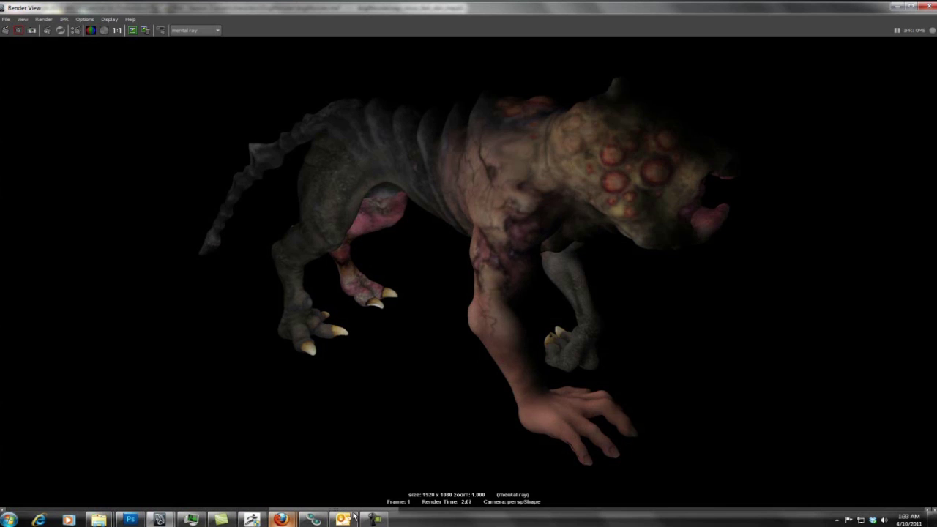
pyautogui.moveTo(377, 517); pyautogui.dragTo(463, 516)
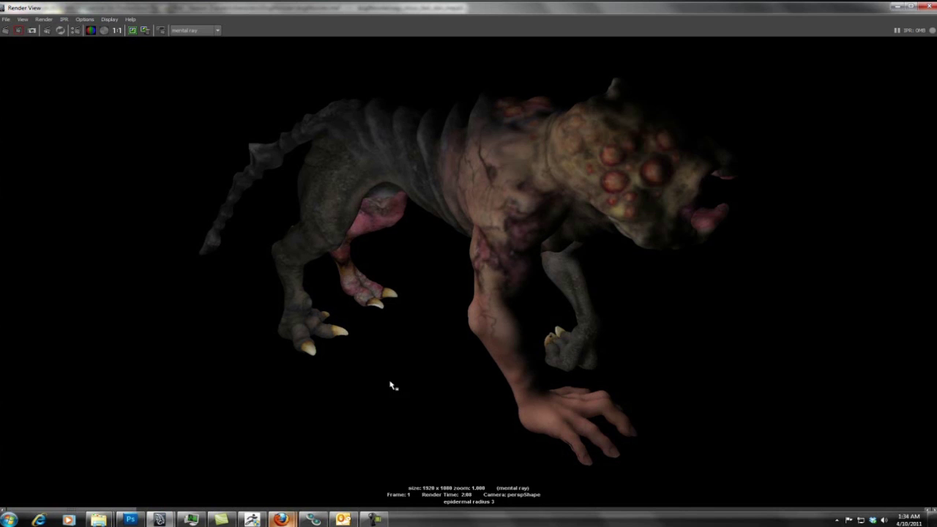
pyautogui.click(183, 510)
pyautogui.click(360, 507)
pyautogui.click(244, 506)
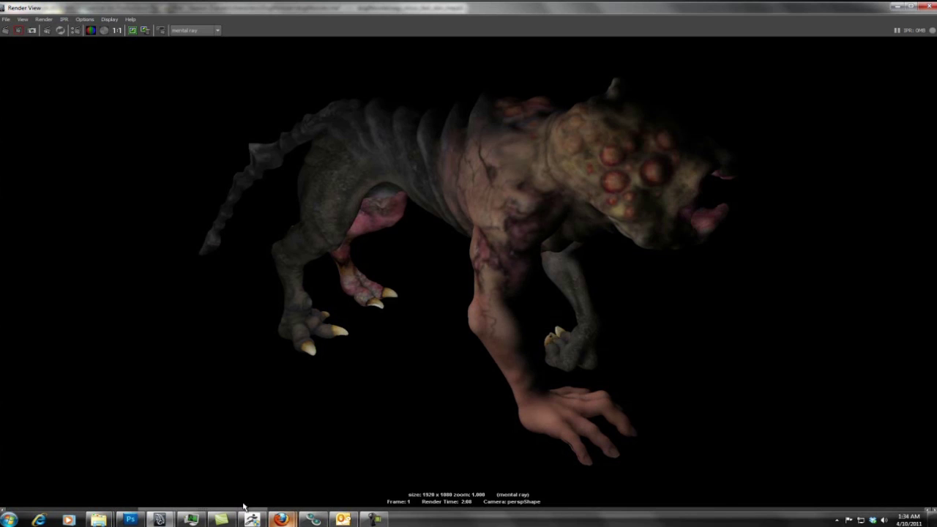
# Step: Flick between the 2:07, 2:08 and 'epidermal radius 3' renders to compare them
pyautogui.click(355, 507)
pyautogui.click(289, 507)
pyautogui.moveTo(268, 506); pyautogui.dragTo(172, 501)
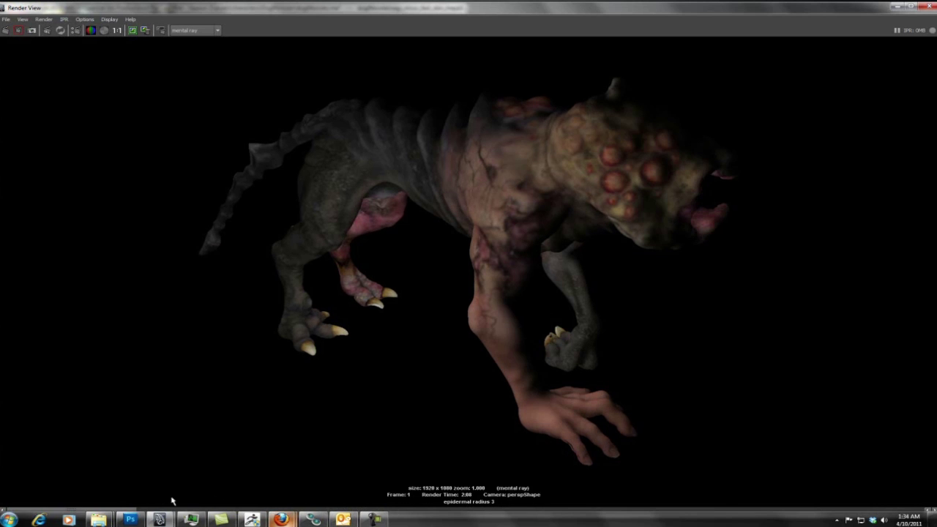
pyautogui.click(207, 506)
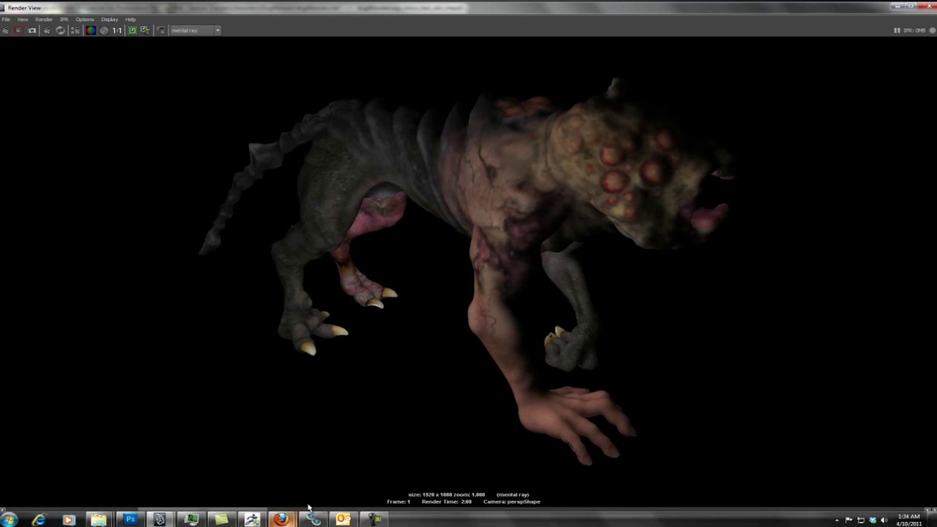
pyautogui.click(312, 506)
pyautogui.click(318, 506)
pyautogui.click(347, 507)
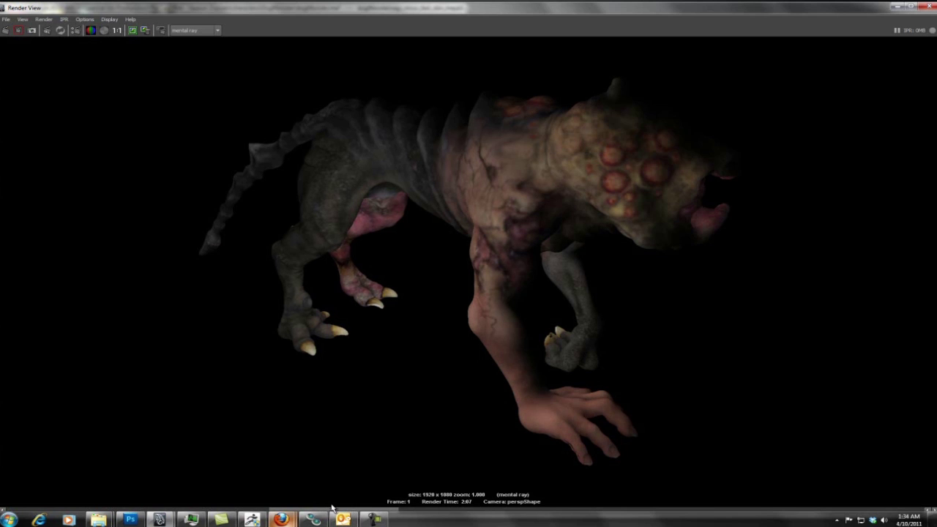
pyautogui.click(311, 506)
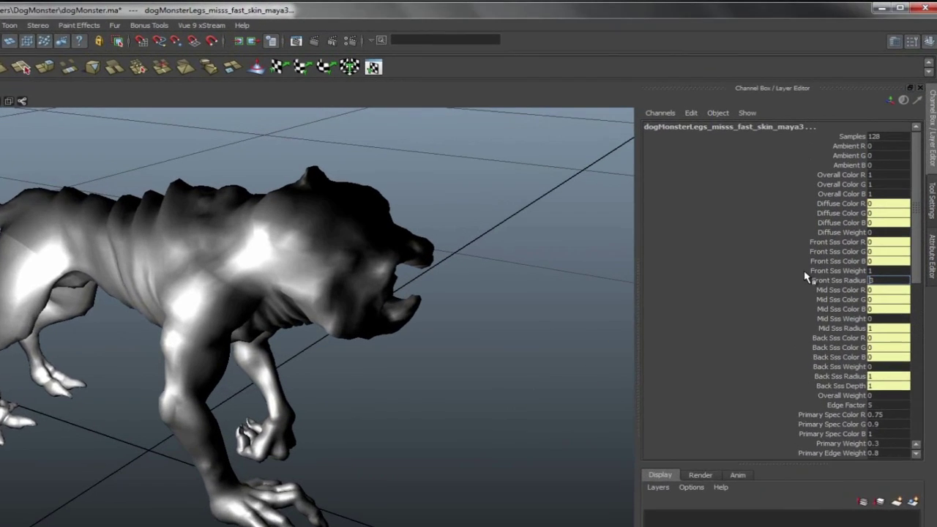
# Step: Set the dogMonsterLegs shader's Front Sss Radius to 1.5 in the Channel Box
pyautogui.write('10.')
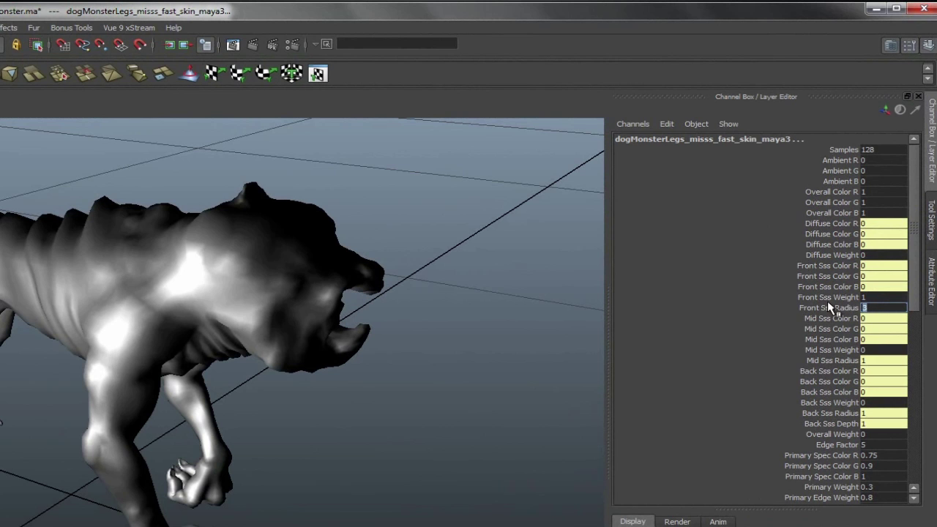
pyautogui.press('BackSpace')
pyautogui.press('BackSpace')
pyautogui.press('BackSpace')
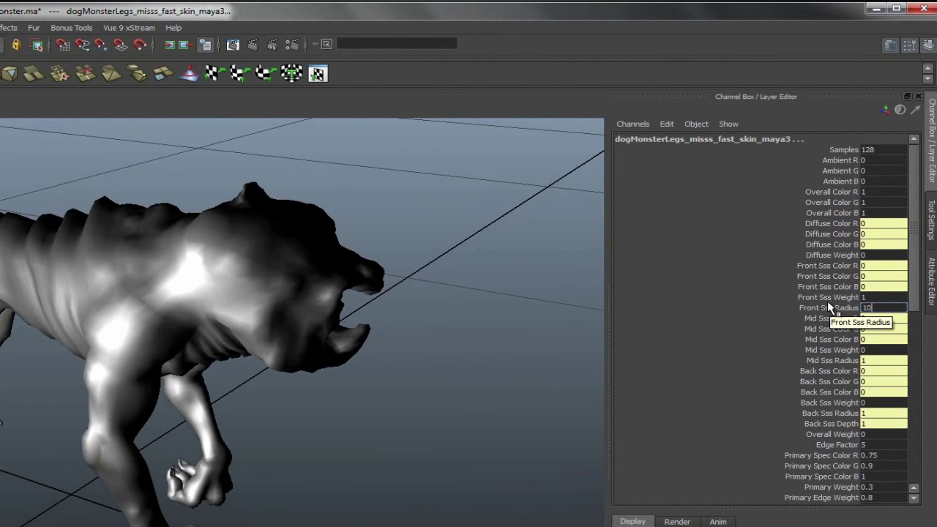
pyautogui.write('1.5')
pyautogui.press('Return')
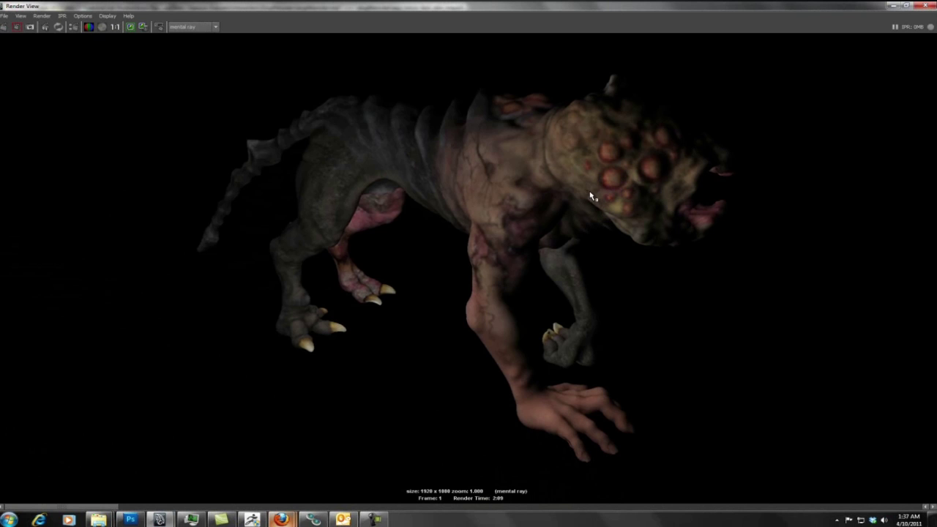
# Step: Compare the new 2:09 render against earlier stored renders, then minimize Render View
pyautogui.click(564, 510)
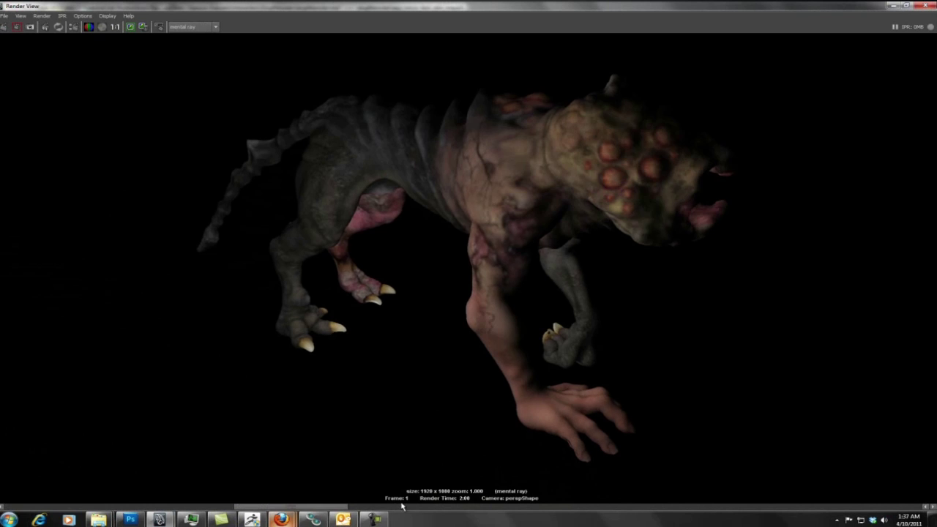
pyautogui.click(564, 509)
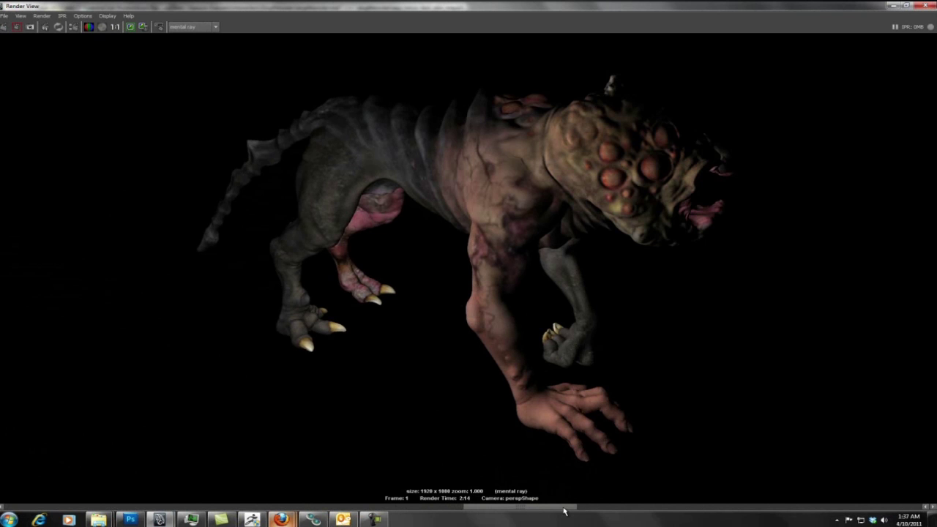
pyautogui.moveTo(549, 510); pyautogui.dragTo(86, 498)
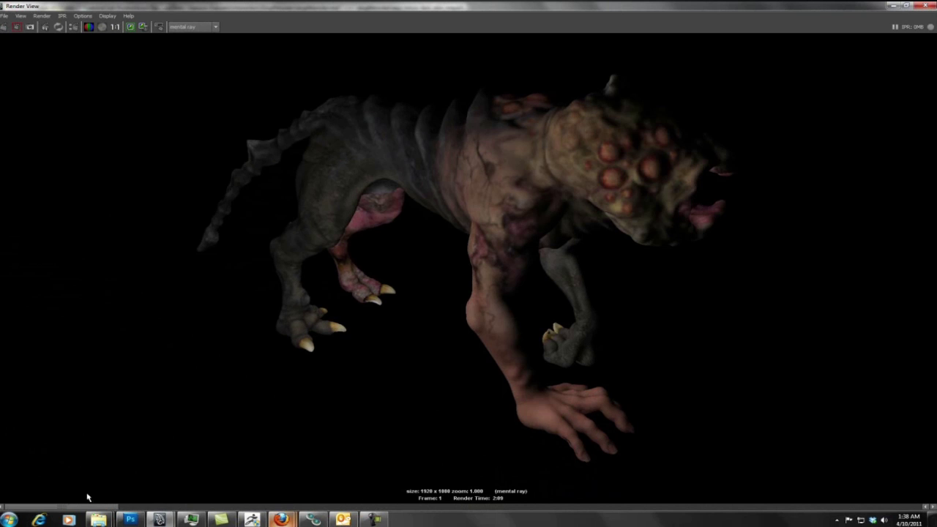
pyautogui.click(892, 7)
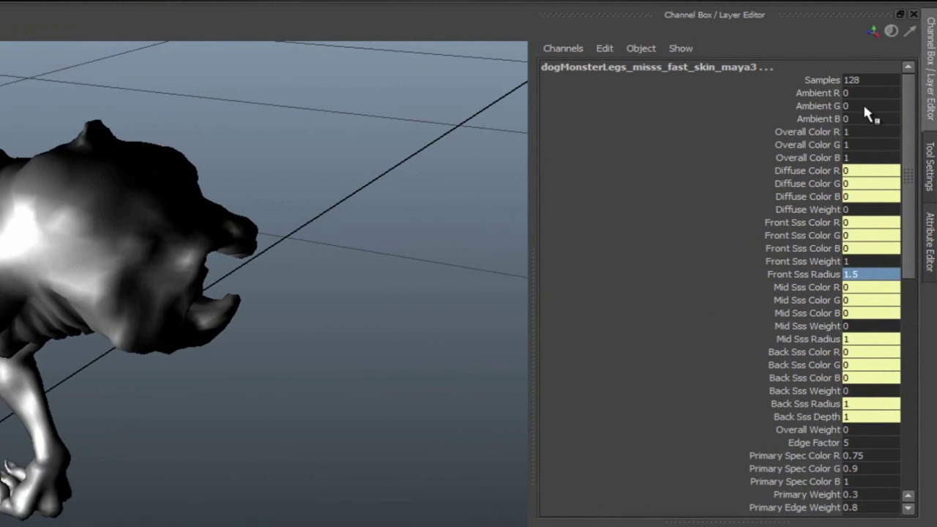
pyautogui.click(847, 210)
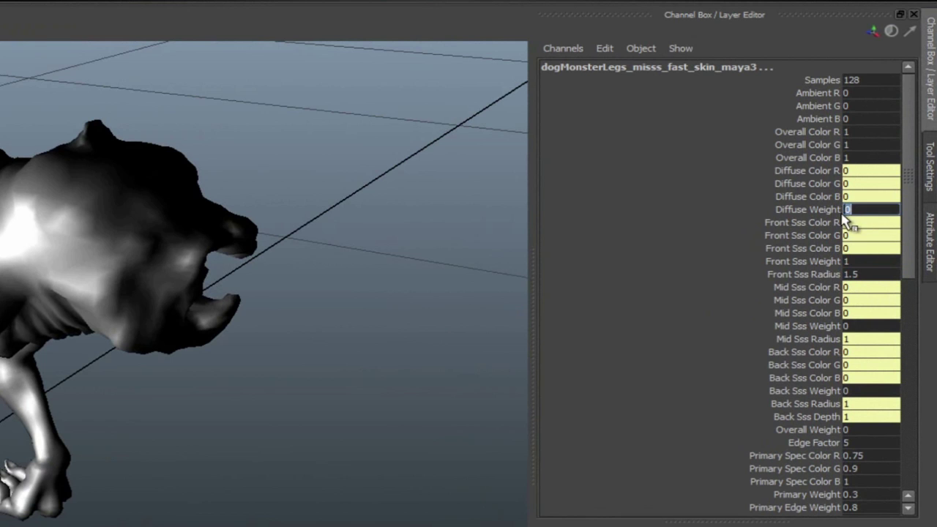
pyautogui.click(816, 276)
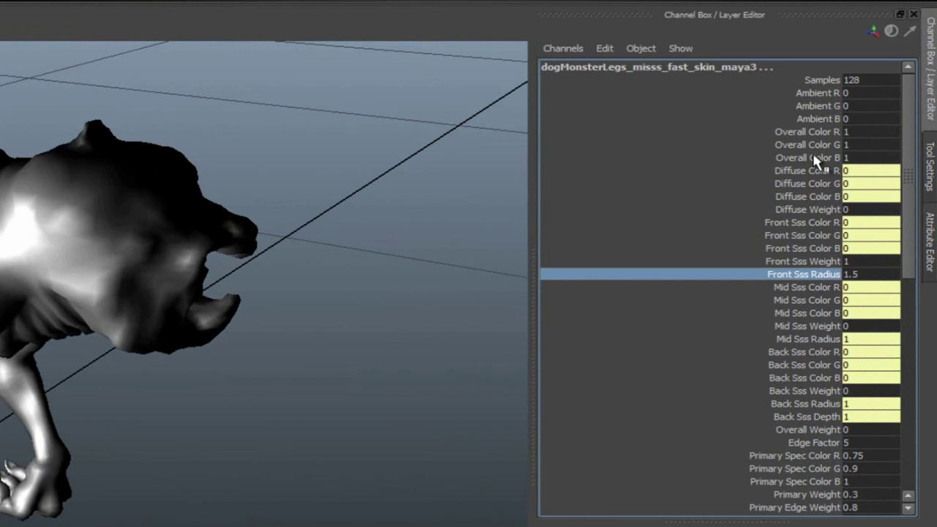
pyautogui.click(827, 209)
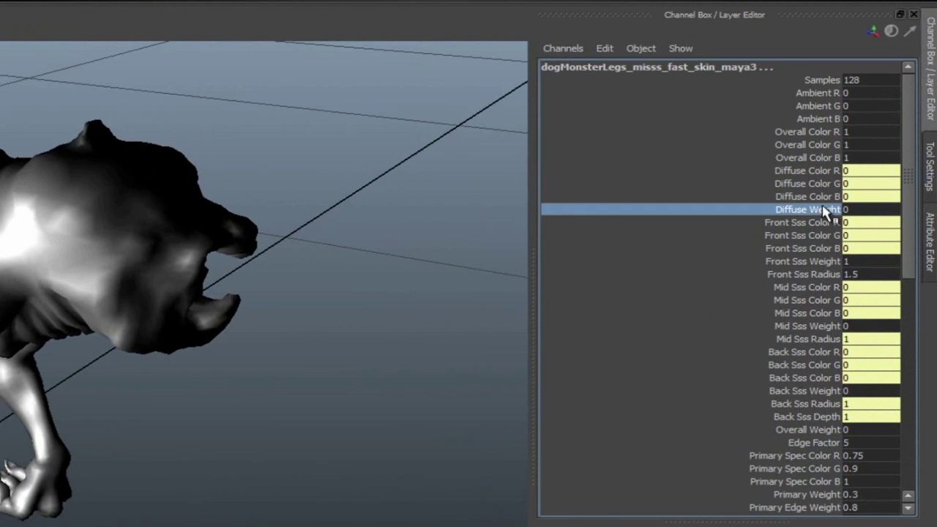
pyautogui.click(814, 276)
pyautogui.click(811, 328)
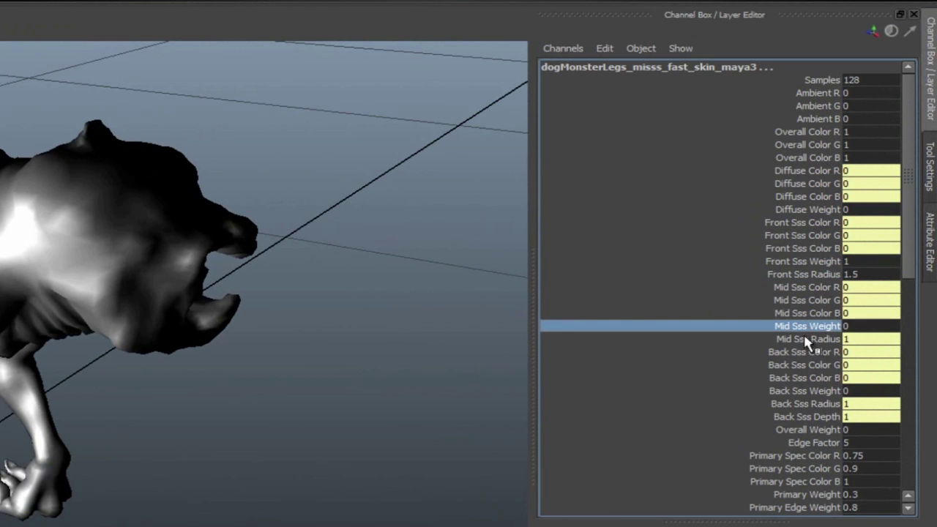
pyautogui.click(807, 390)
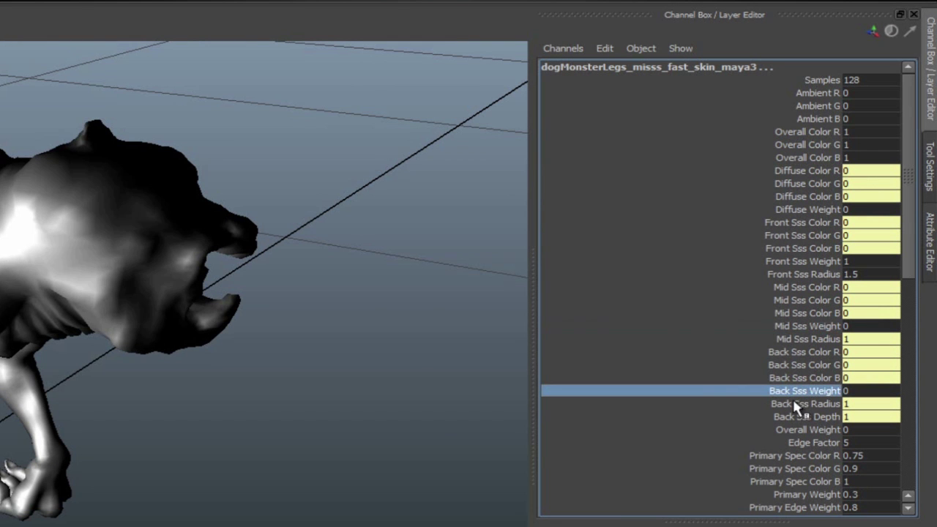